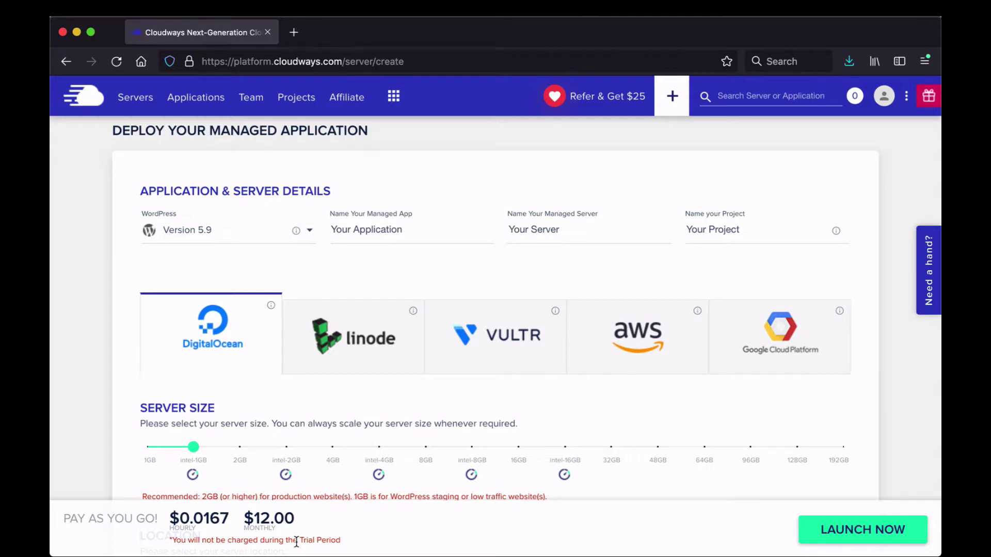
Step: Launch the managed WordPress Version 5.9 application on a DigitalOcean server of size intel-1GB
left_click(851, 537)
left_click(620, 167)
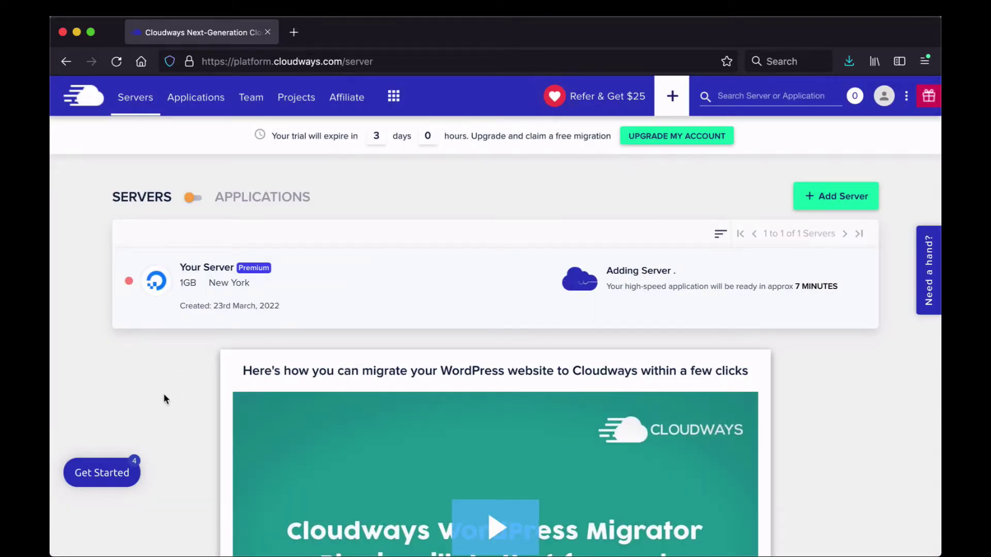
Step: Examine the new server's deployment entry and the WordPress migration video on the servers page
scroll(163, 393, "down", 1)
scroll(163, 394, "down", 1)
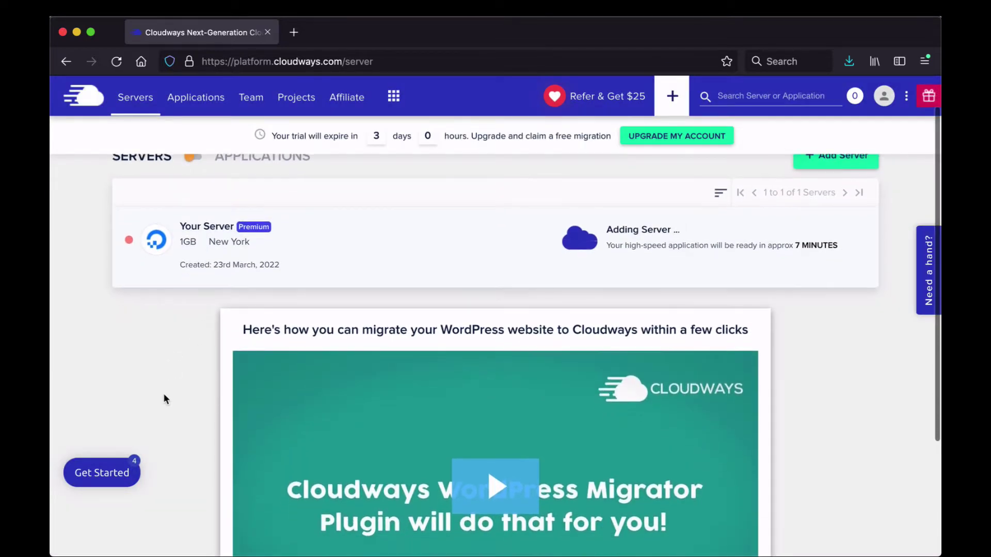
scroll(163, 394, "down", 2)
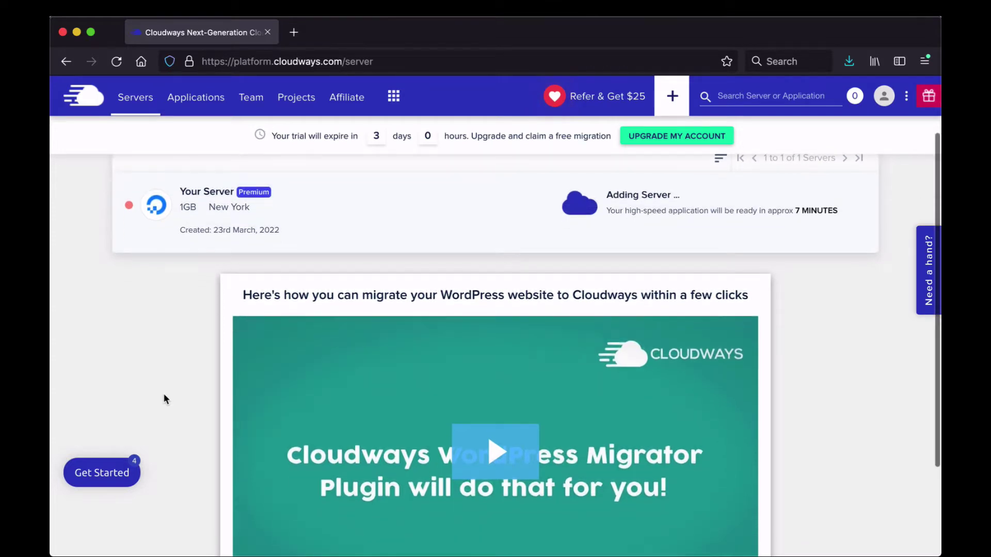
scroll(163, 394, "down", 1)
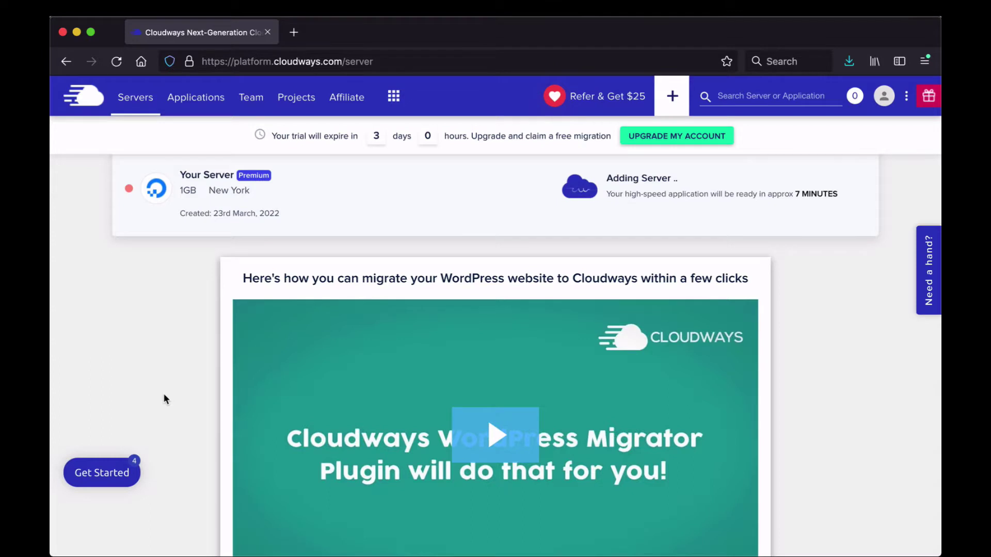
scroll(220, 431, "down", 2)
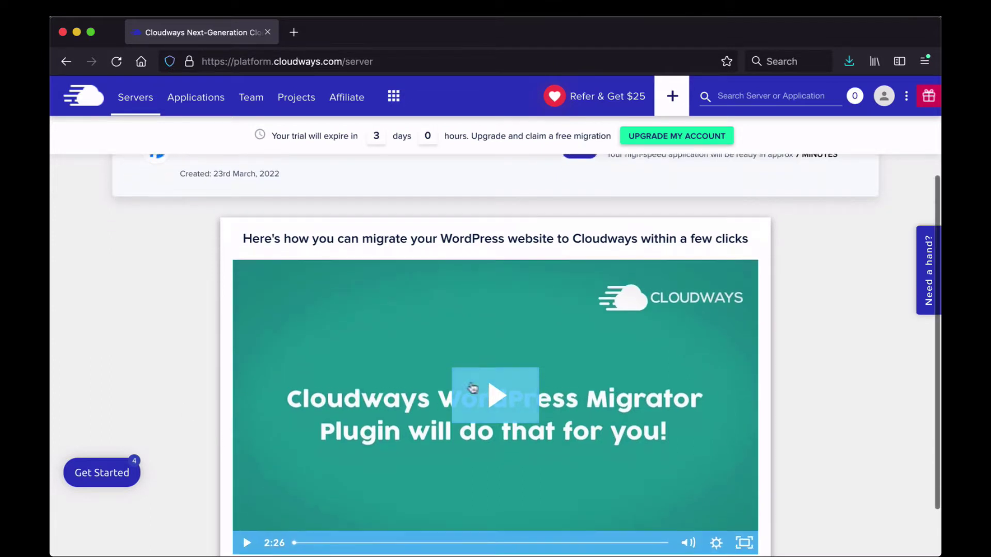
scroll(191, 327, "up", 5)
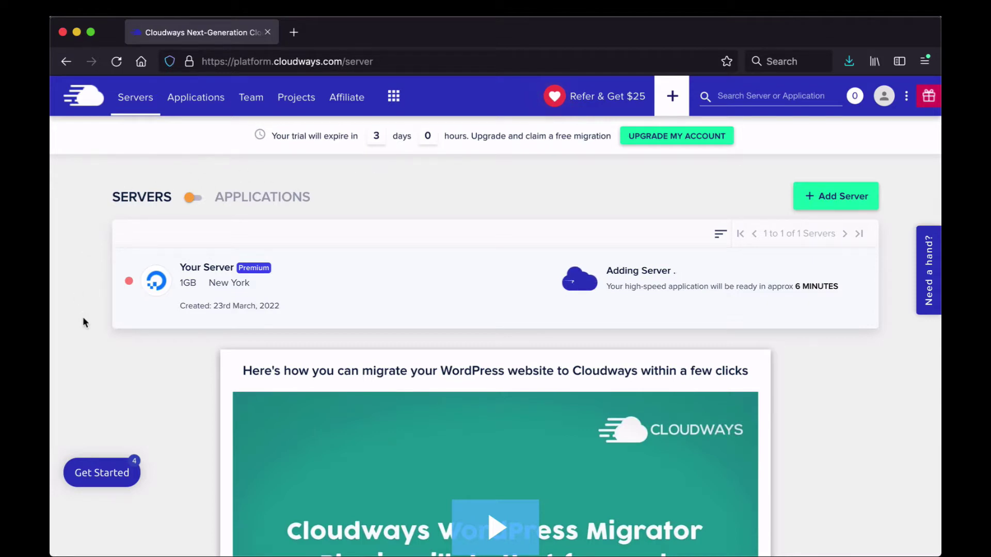
scroll(82, 323, "down", 1)
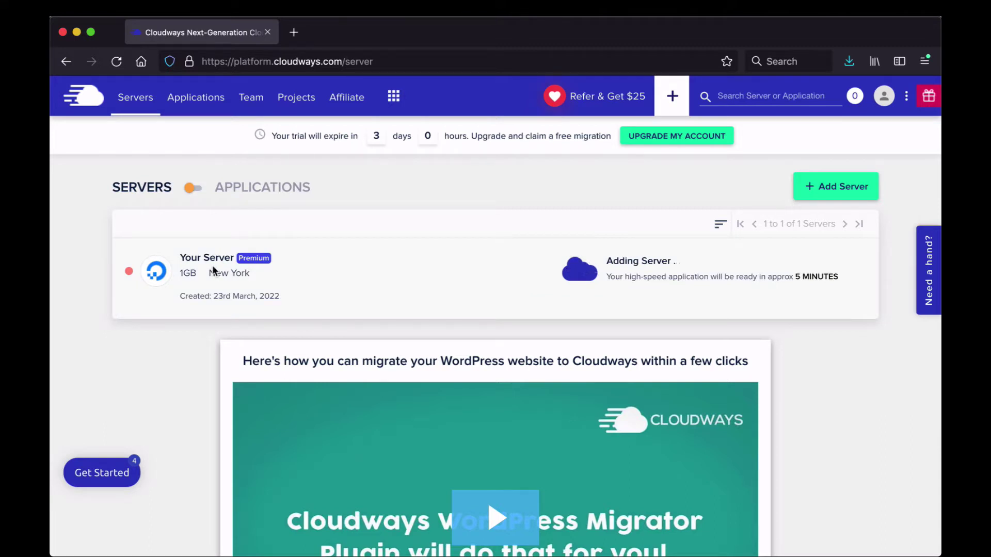
Step: View the Team page and the Affiliate Program page, and look over the CloudwaysBot, Add-ons and Suggest A Feature options
left_click(251, 101)
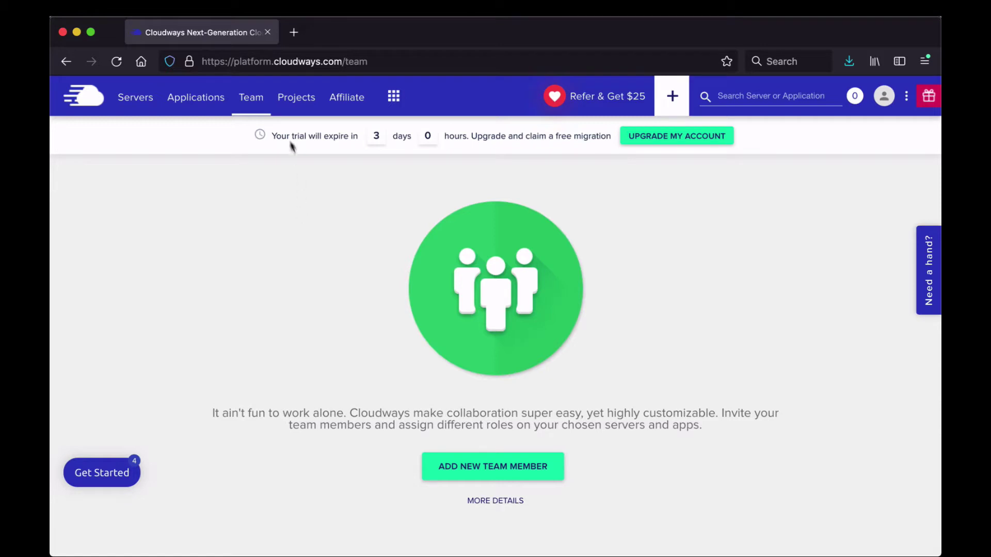
left_click(347, 101)
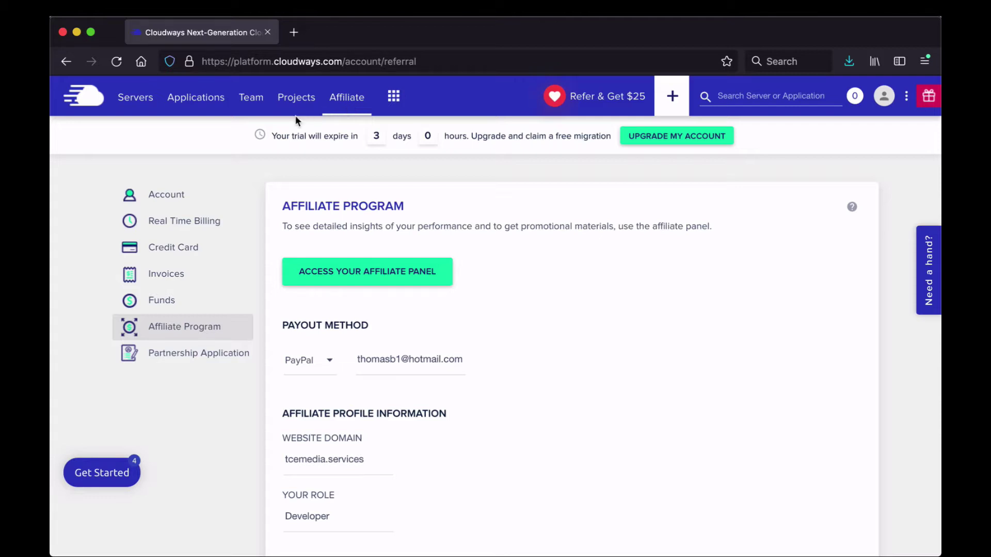
left_click(395, 101)
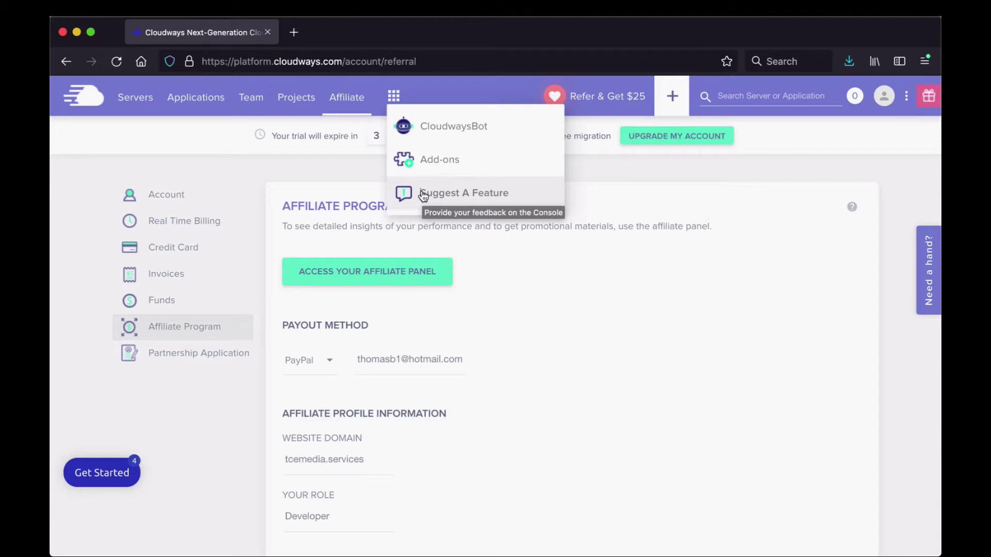
left_click(605, 175)
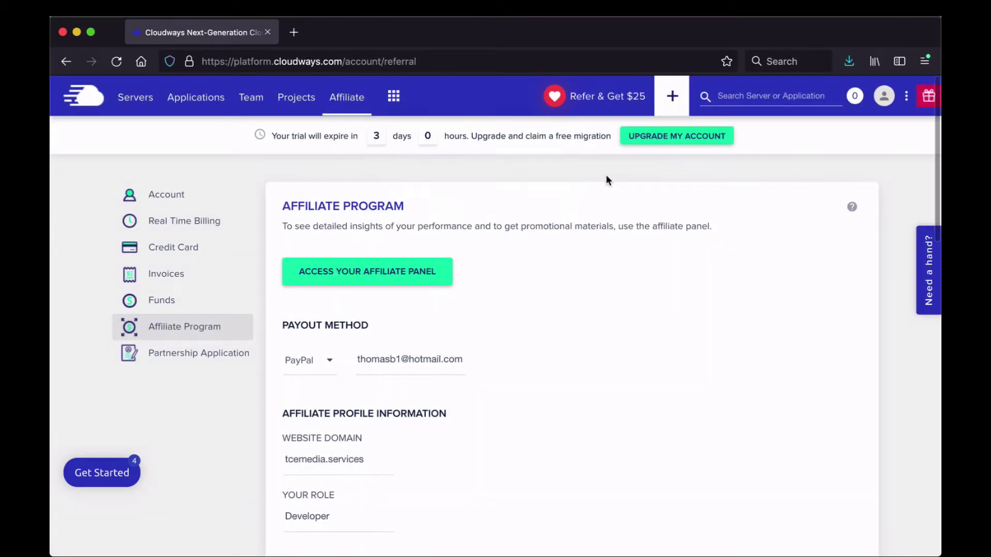
Step: Look over the options for adding resources, the account profile options and the additional What's new option
left_click(672, 98)
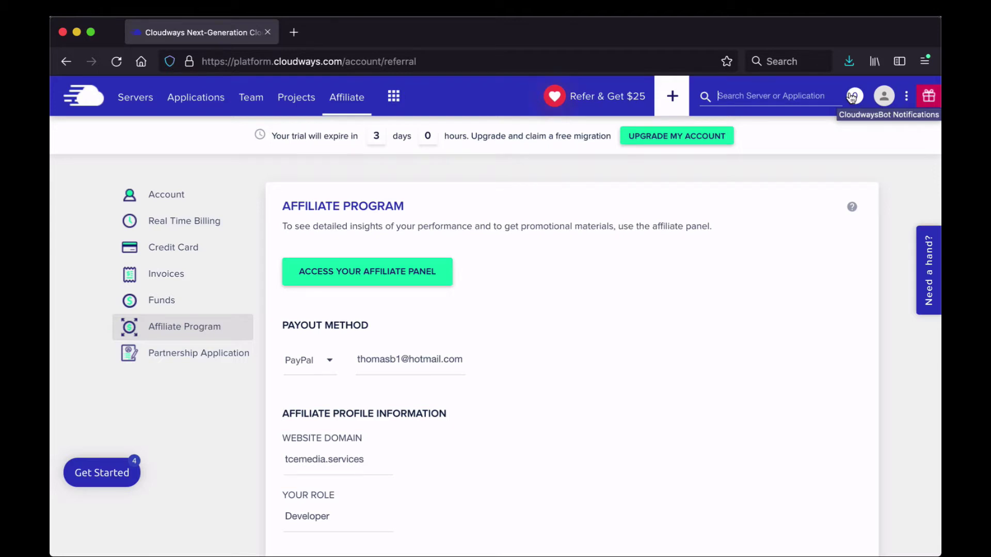
left_click(884, 98)
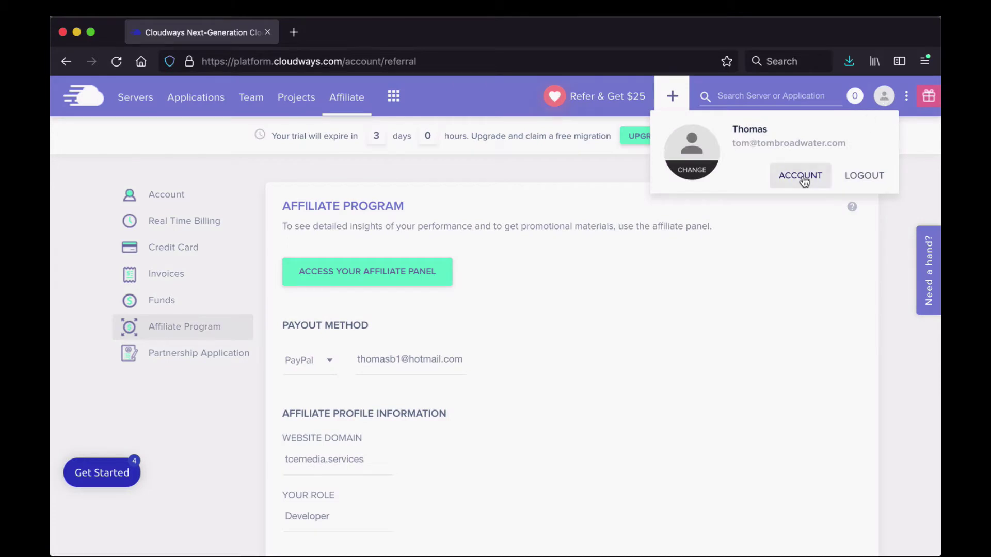
left_click(921, 173)
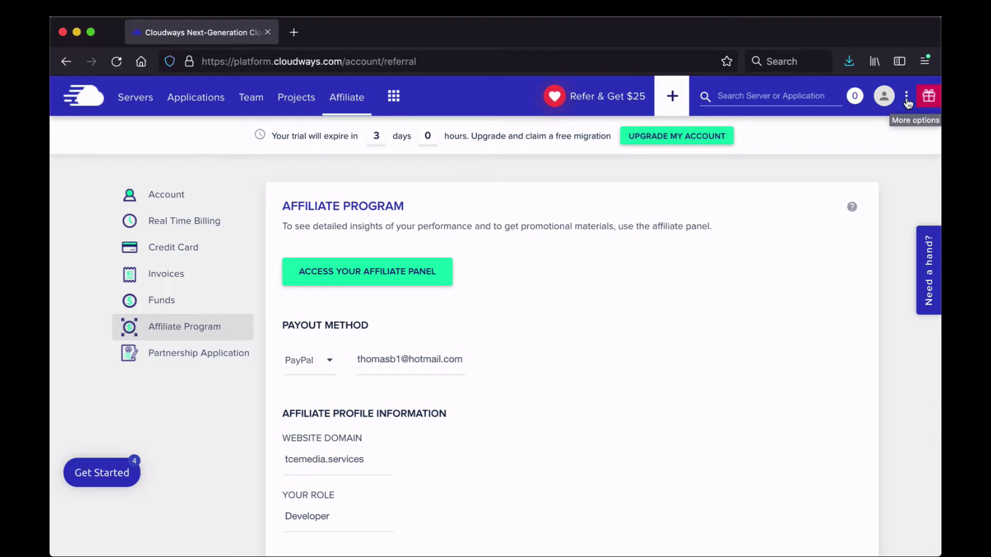
left_click(907, 98)
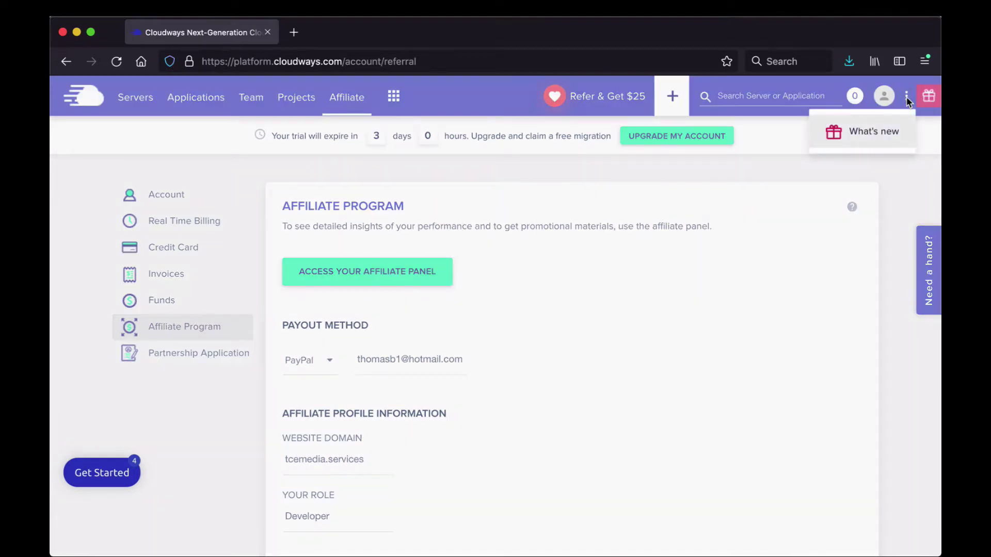
left_click(930, 136)
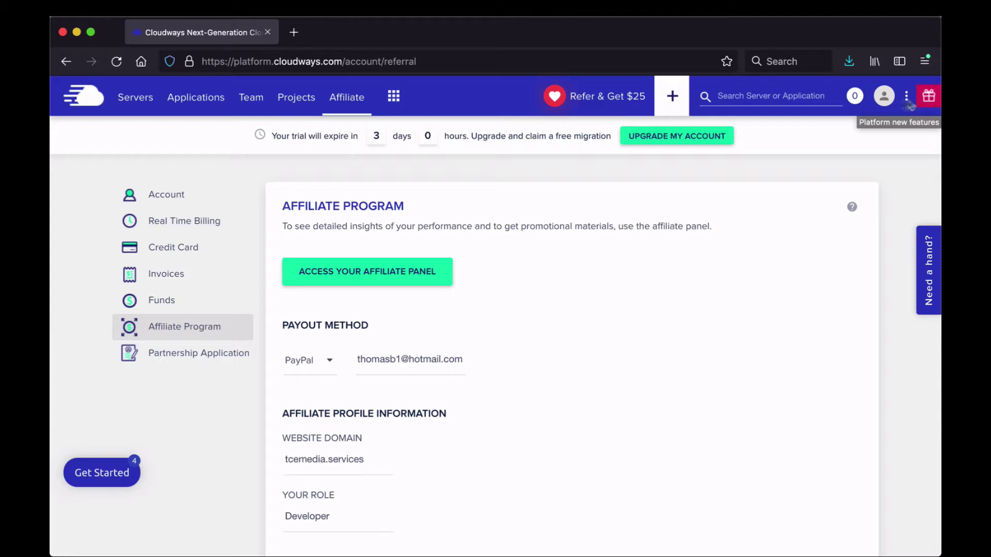
Step: Return to the server list, switch to the applications list and back to the servers
left_click(136, 100)
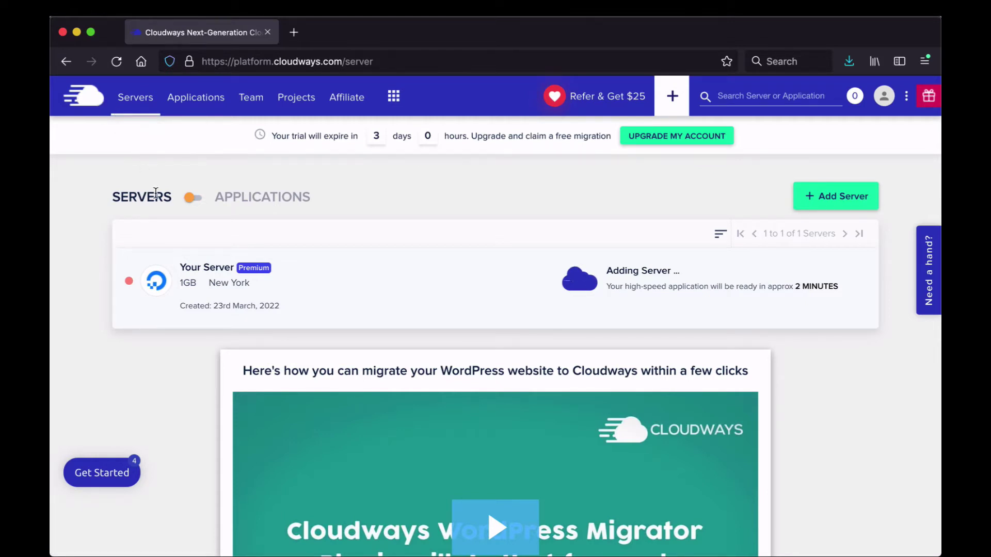
left_click(191, 200)
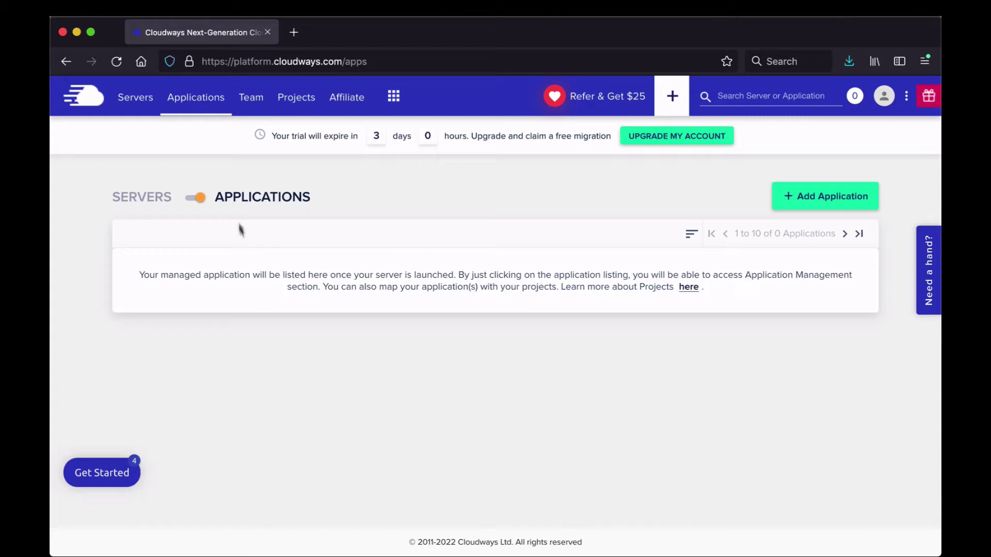
left_click(199, 200)
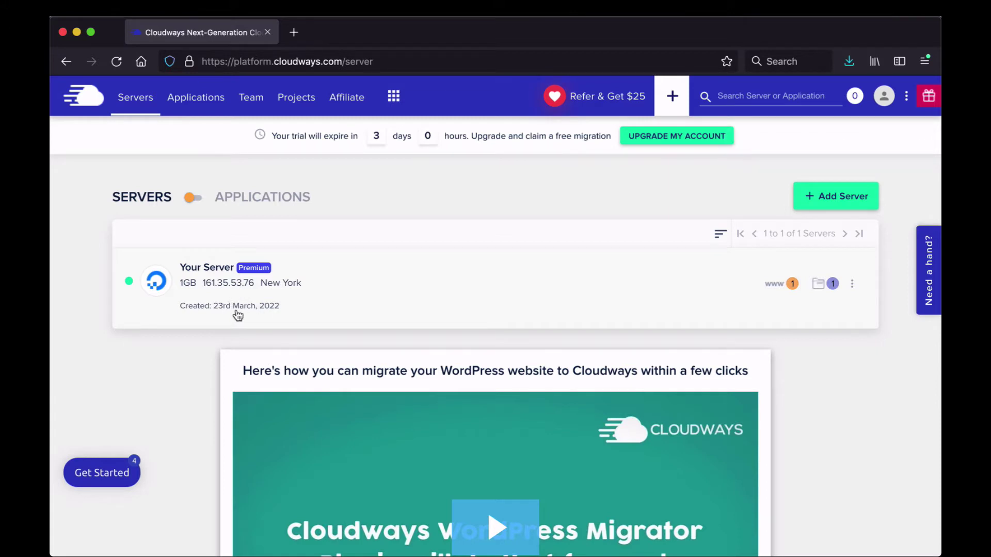
Step: Open the management page of Your Server and dismiss the tip about its master credentials
left_click(210, 269)
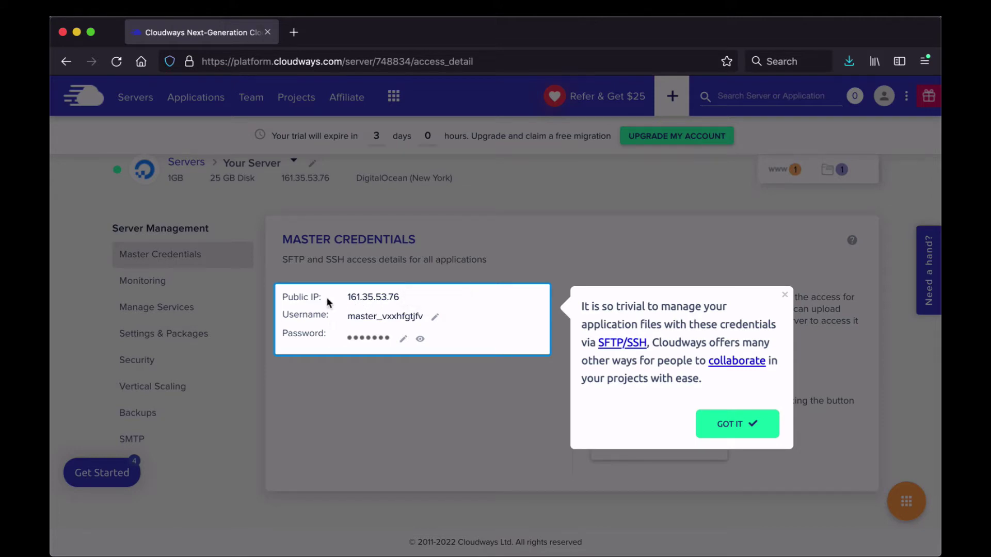
left_click(722, 429)
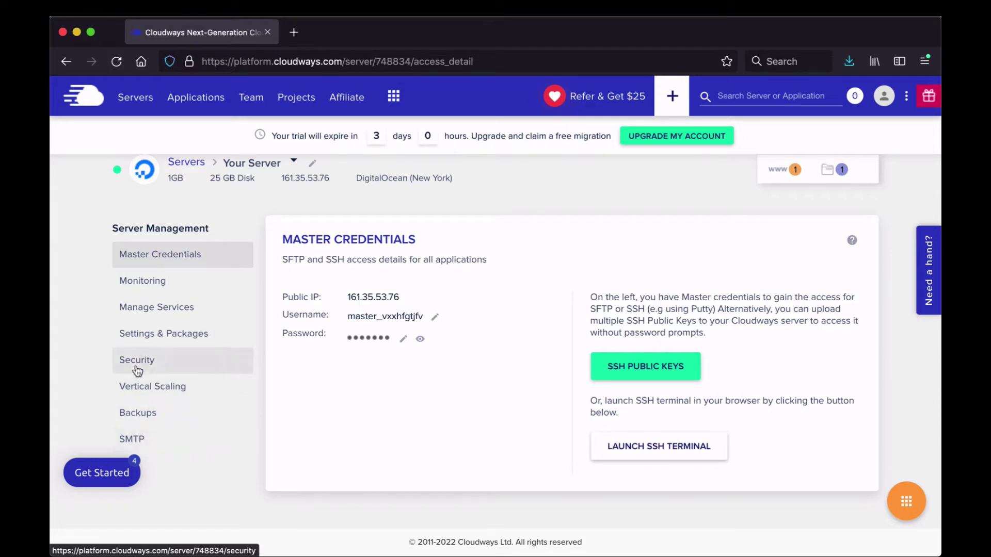
Step: Review the server's monitoring summary for RAM, CPU, disk and bandwidth usage
left_click(131, 293)
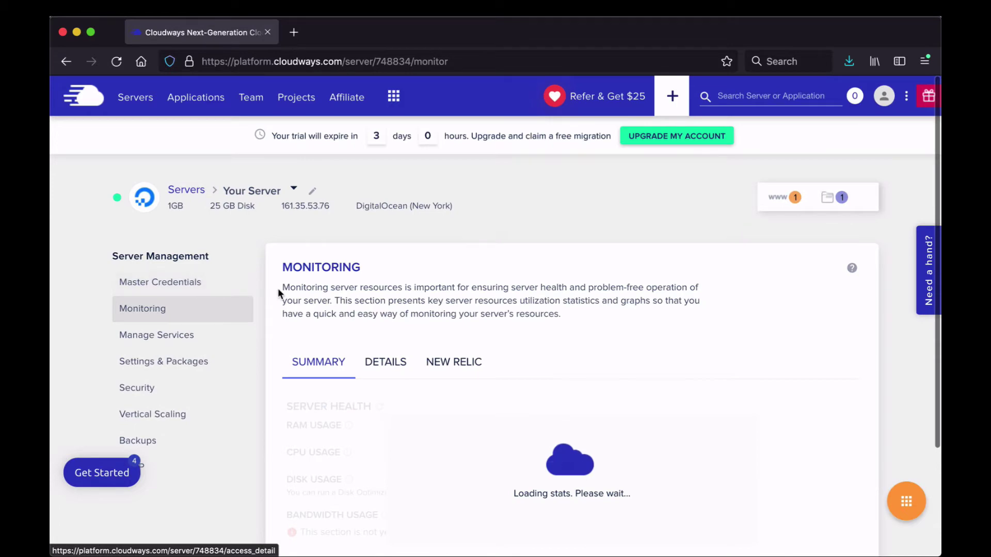
scroll(277, 288, "down", 3)
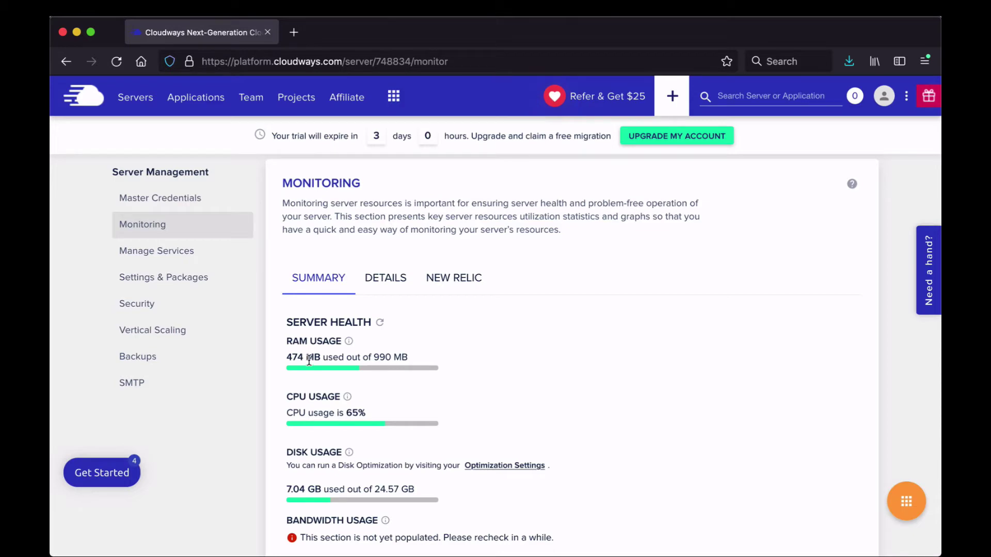
scroll(312, 393, "down", 2)
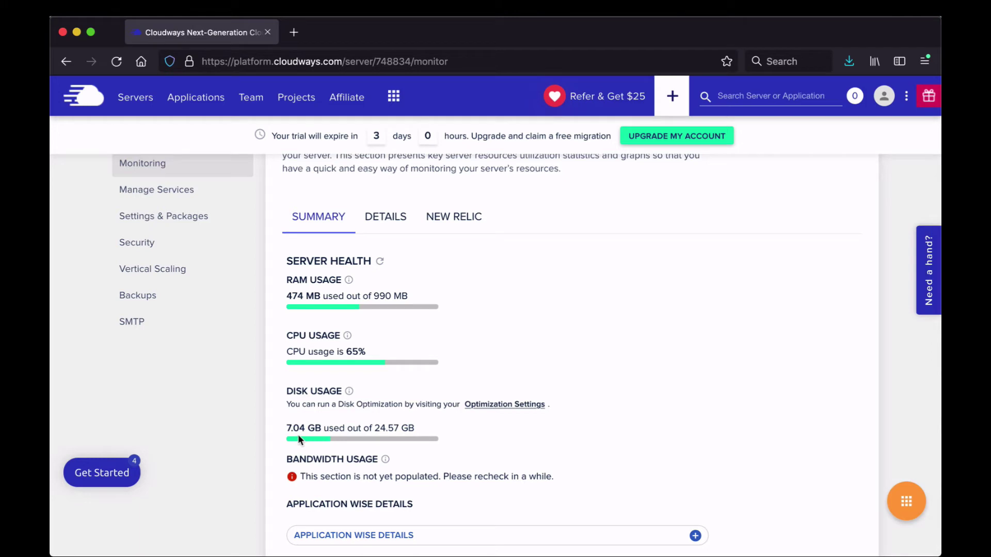
scroll(298, 434, "down", 1)
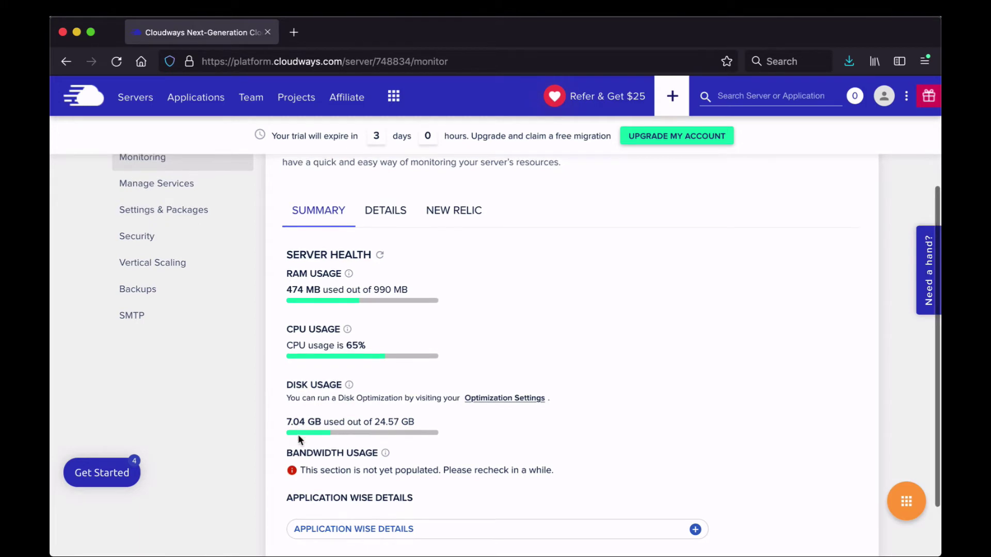
scroll(298, 435, "down", 1)
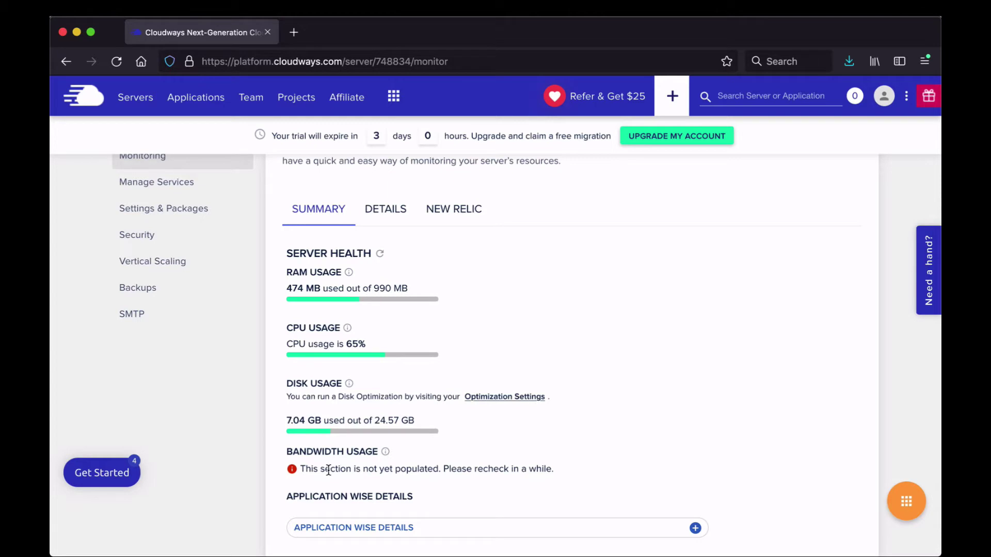
scroll(390, 271, "up", 2)
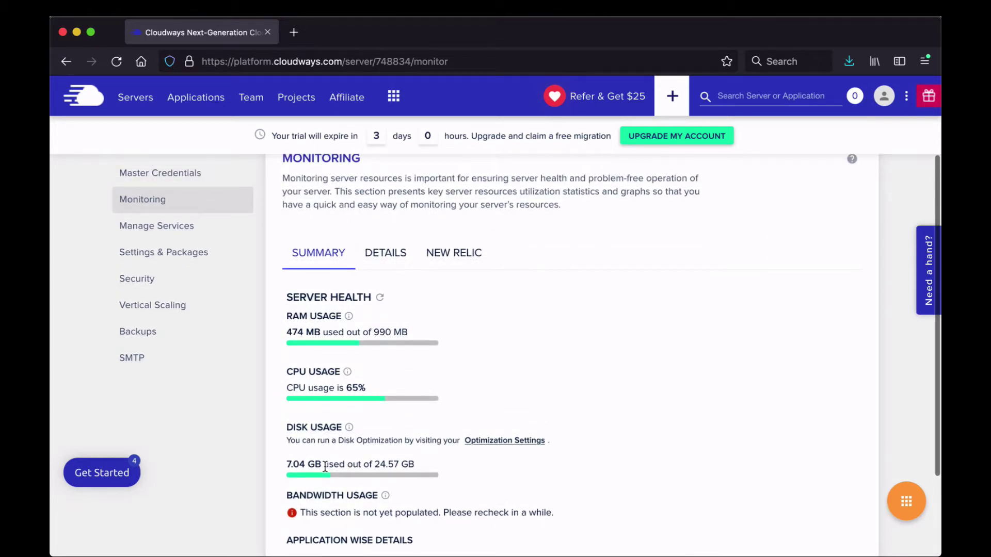
Step: View the monitoring details and the New Relic settings, and return to the monitoring summary
left_click(389, 264)
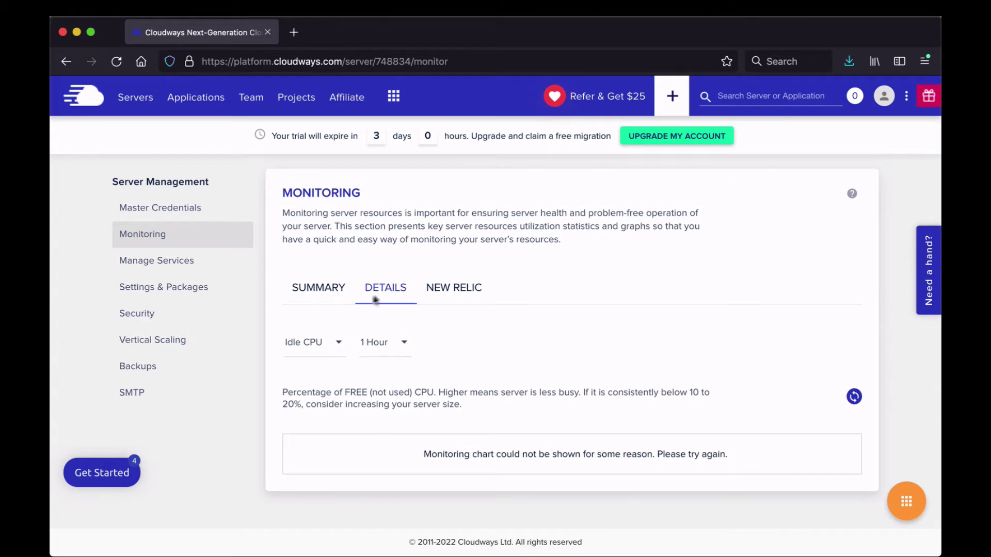
left_click(447, 290)
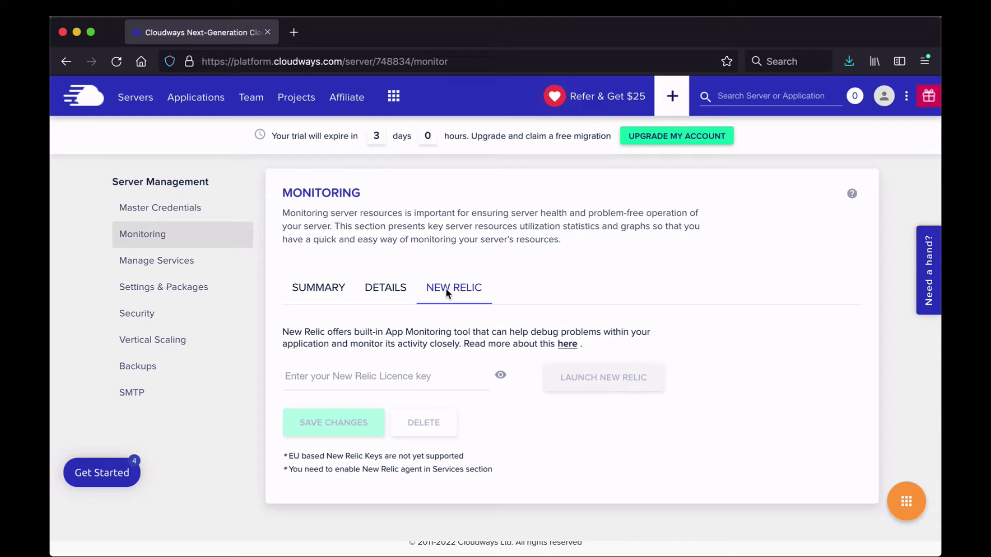
scroll(365, 280, "down", 1)
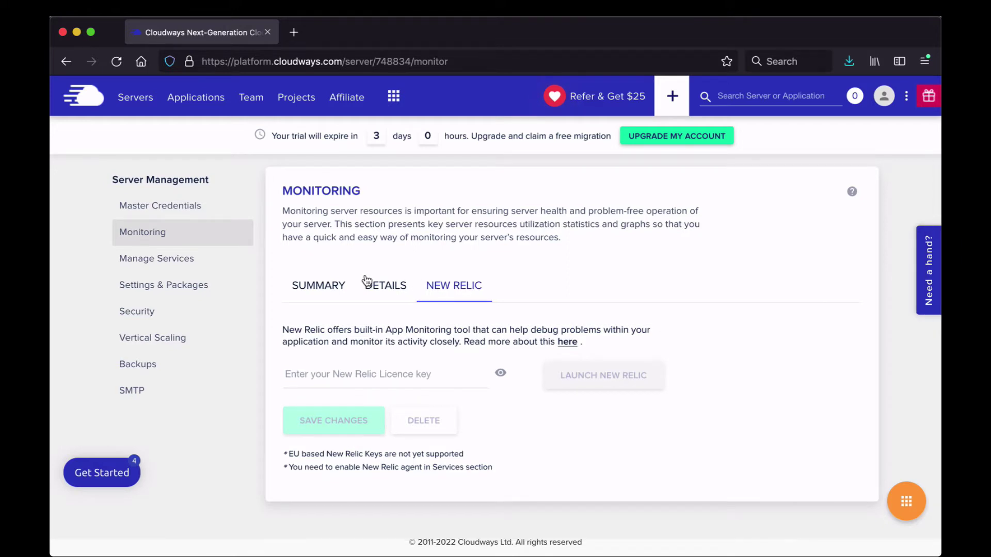
left_click(329, 286)
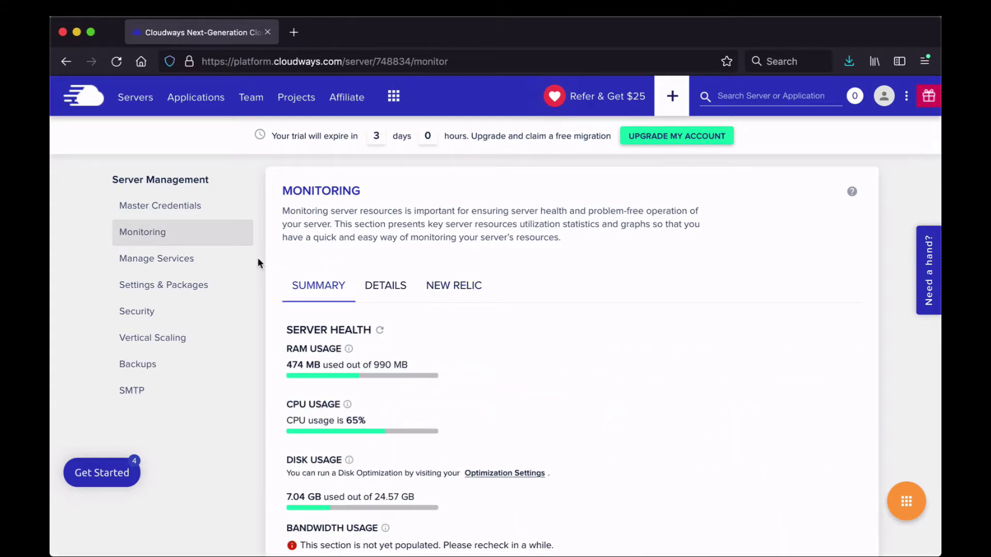
Step: Review the status and controls of the server's core services, including New Relic and Varnish
left_click(168, 268)
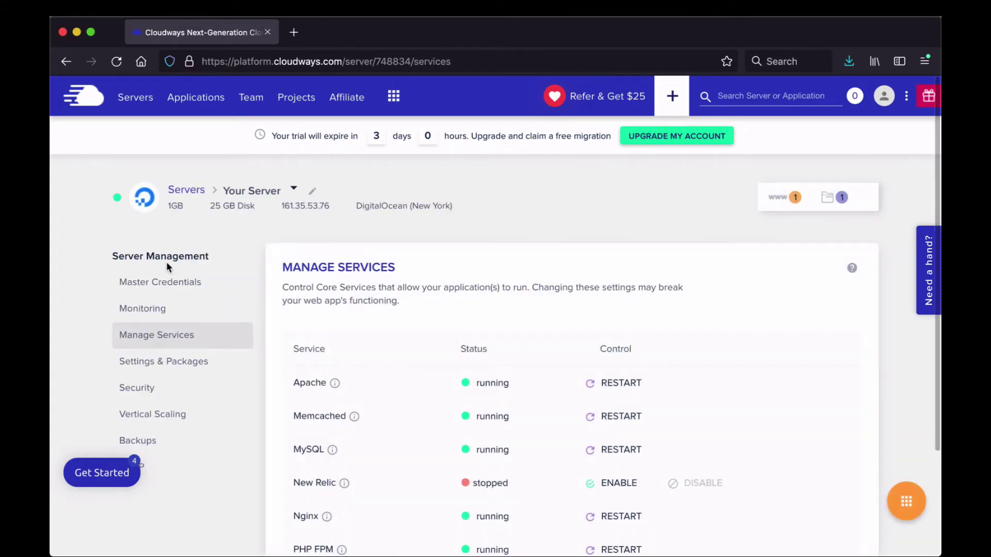
scroll(296, 331, "down", 3)
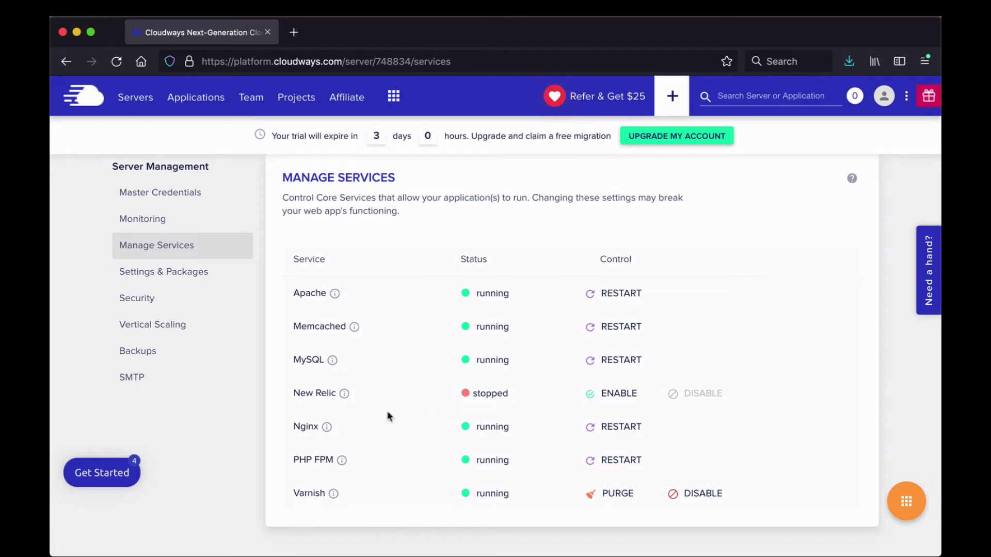
mouse_move(338, 400)
mouse_move(331, 492)
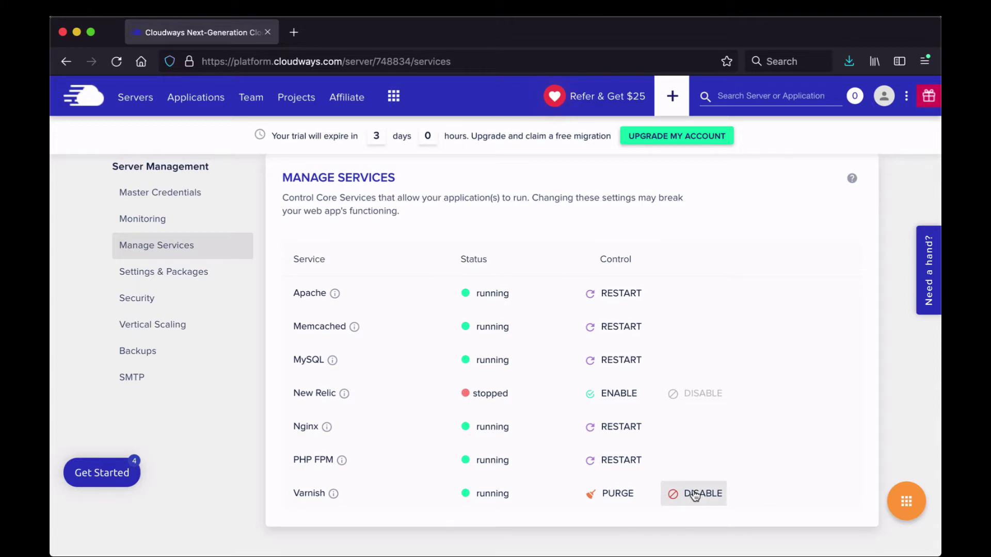
Step: Review the server's basic settings and packages page, including execution, upload and memory limits and the PHP timezone choices
left_click(173, 281)
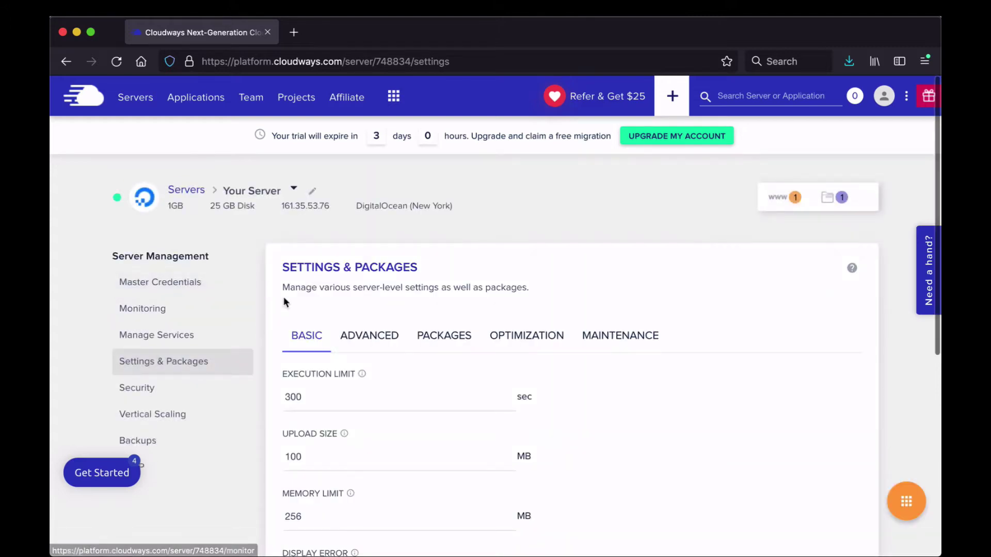
scroll(283, 298, "down", 2)
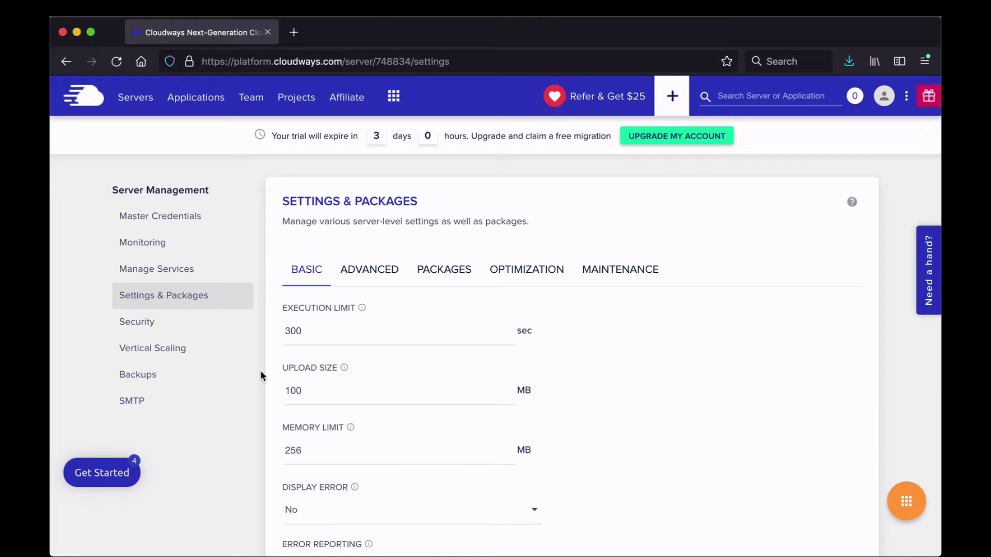
scroll(260, 376, "down", 1)
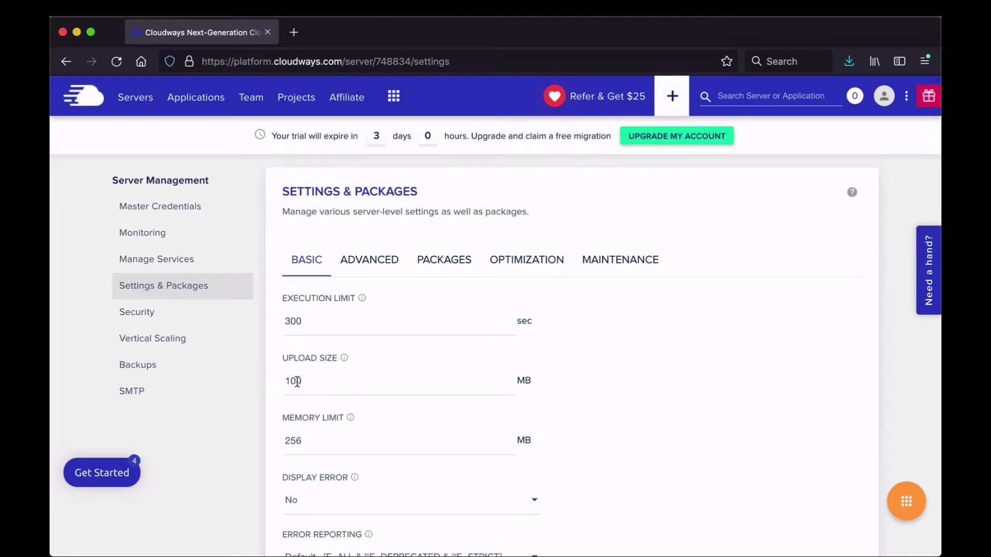
left_click(303, 443)
scroll(303, 442, "down", 3)
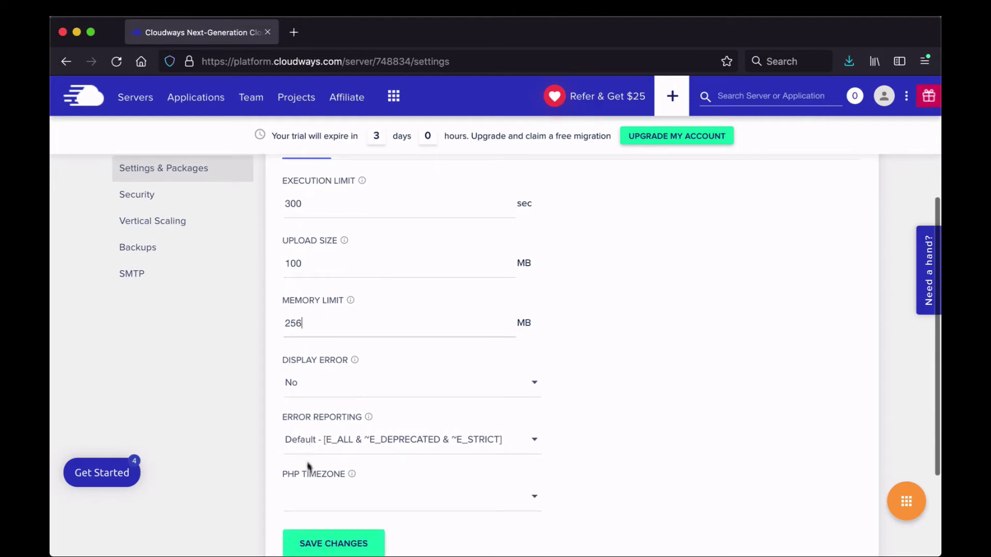
left_click(328, 501)
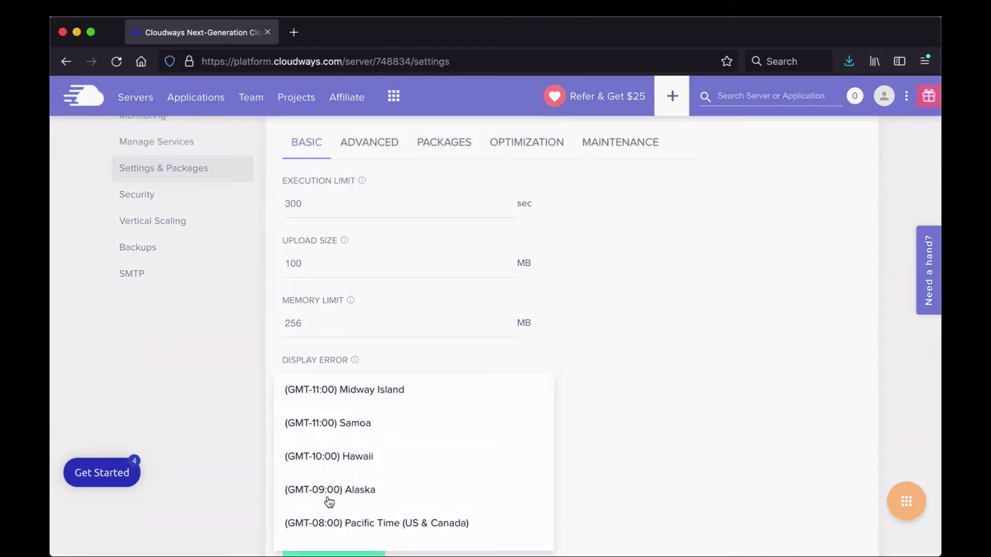
left_click(241, 487)
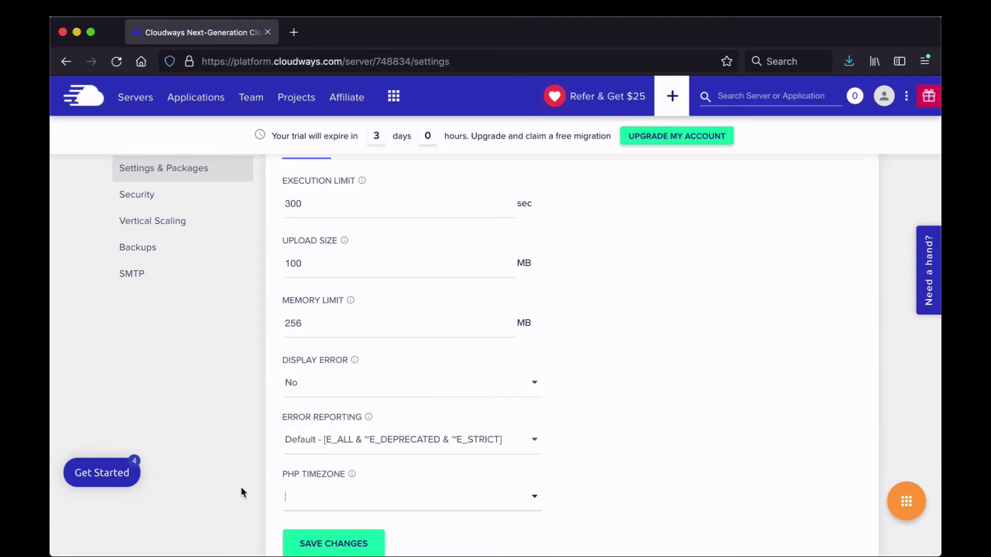
Step: Review the server's advanced PHP settings, including input limits, OPcache memory, short open tag and Xdebug
scroll(248, 454, "up", 3)
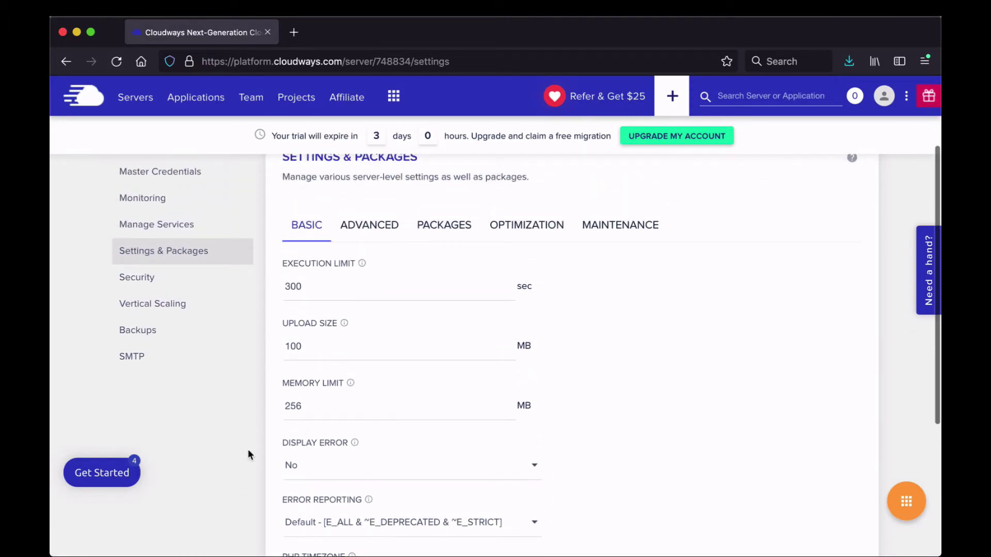
left_click(365, 230)
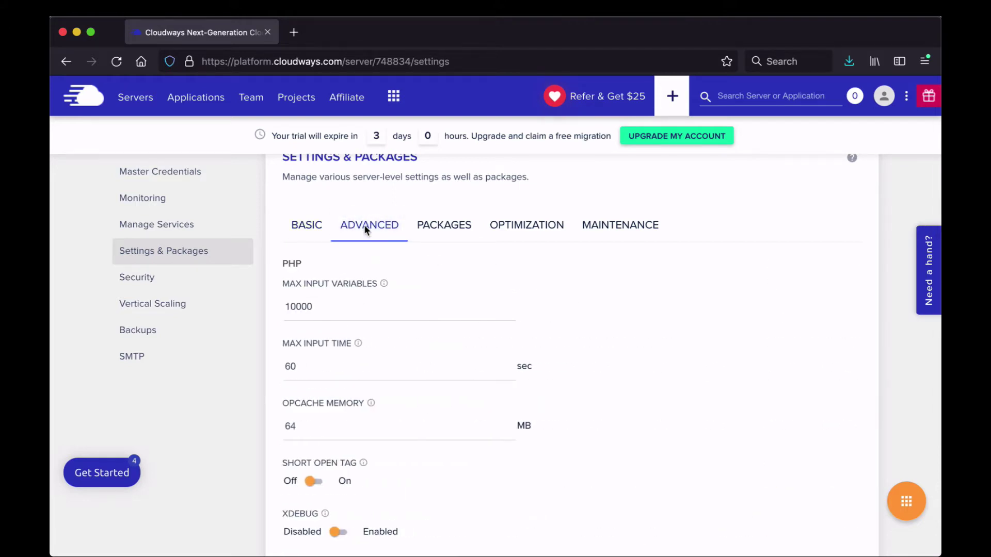
scroll(364, 225, "down", 1)
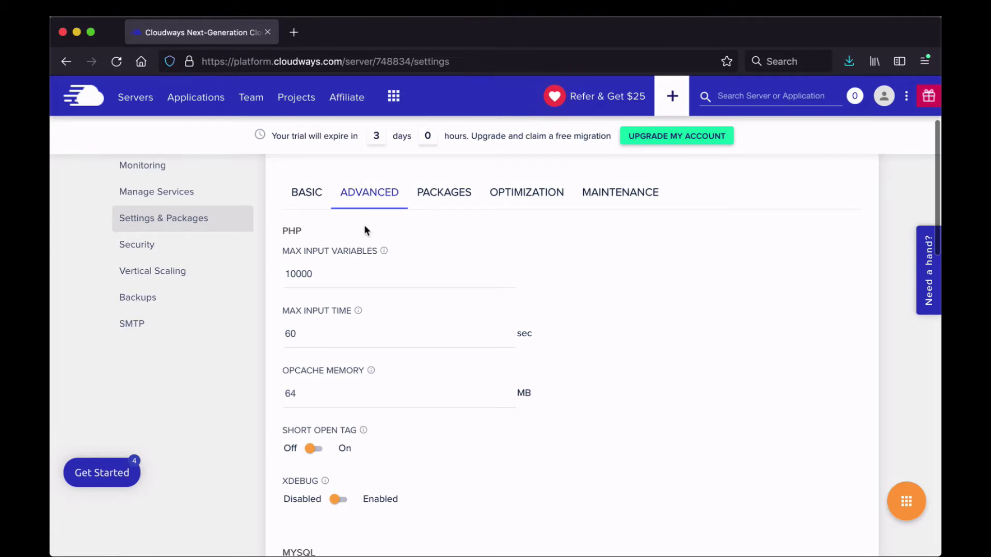
scroll(365, 229, "down", 1)
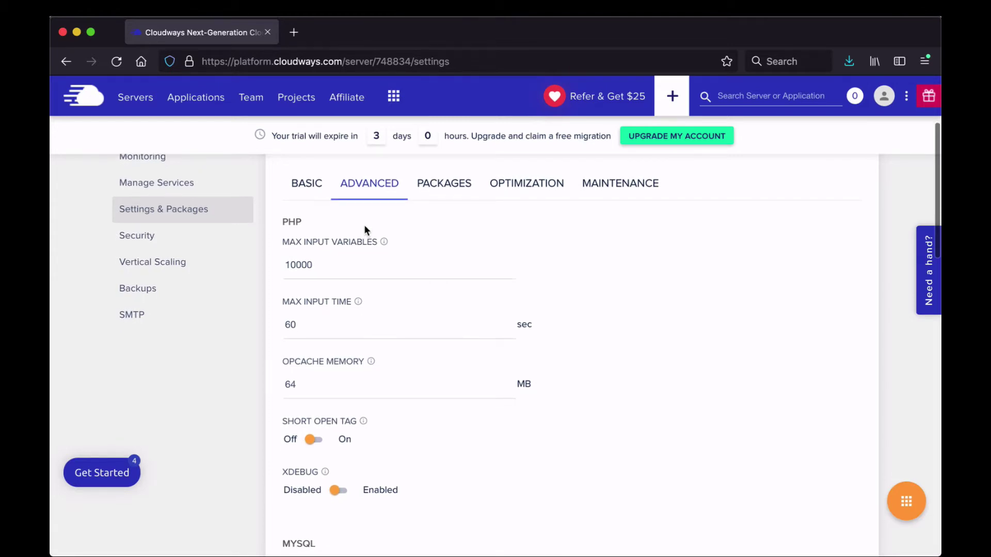
scroll(364, 225, "down", 4)
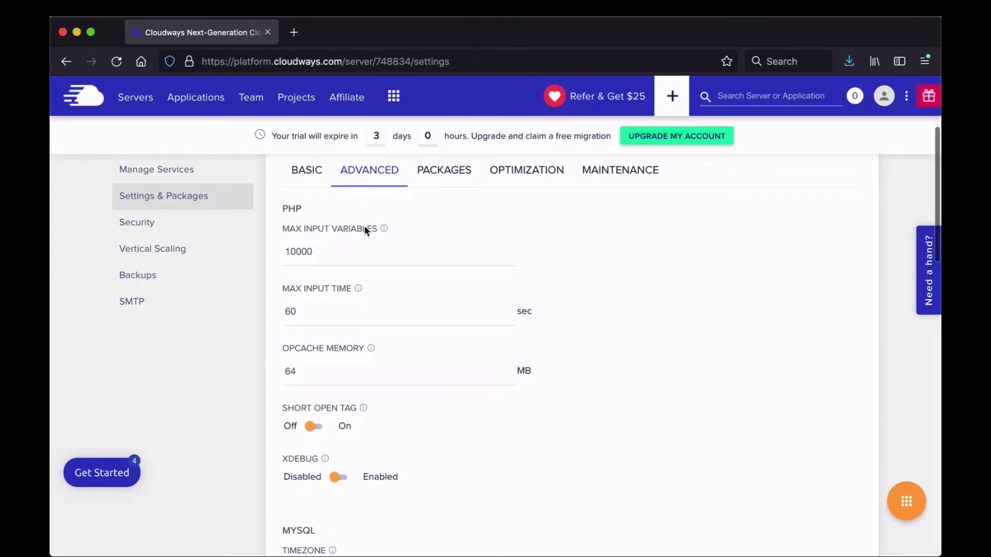
scroll(365, 226, "down", 5)
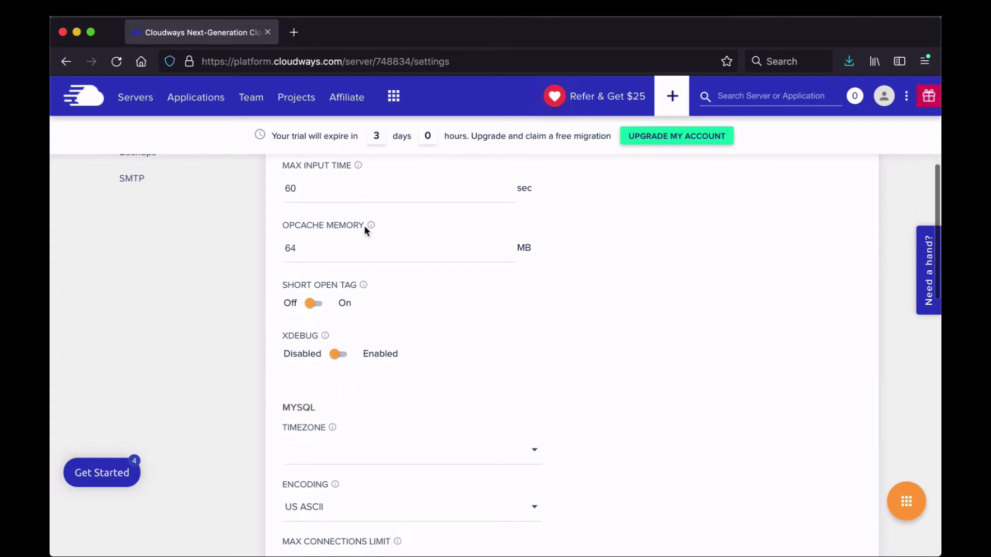
Step: Review the advanced MySQL, Nginx and system settings and view the choices for Varnish cache lifetime
scroll(365, 228, "down", 11)
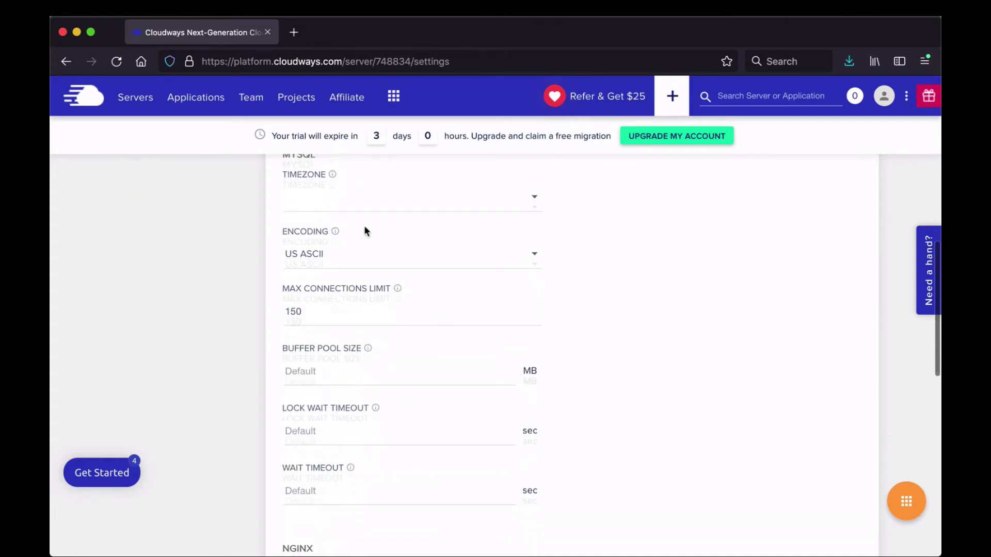
scroll(365, 227, "down", 4)
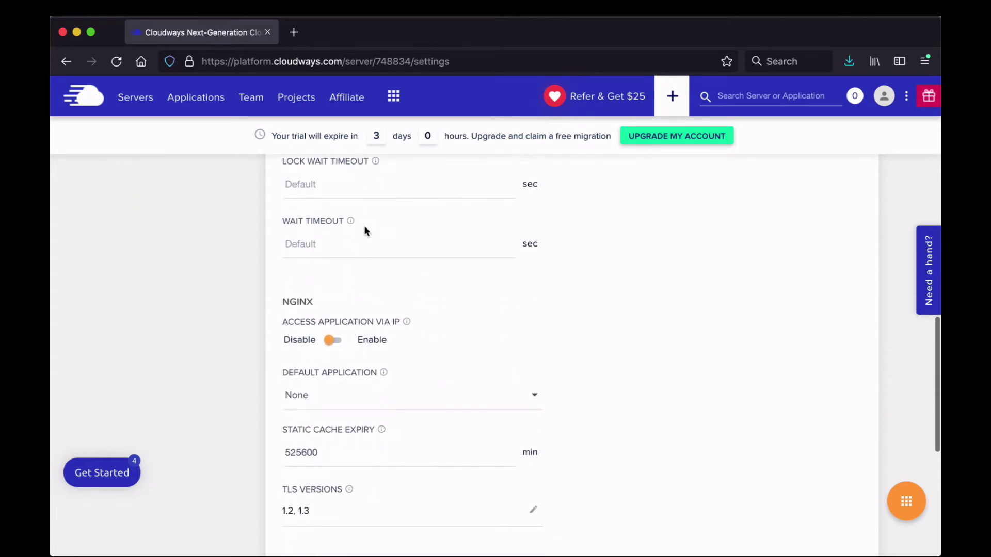
scroll(364, 228, "down", 5)
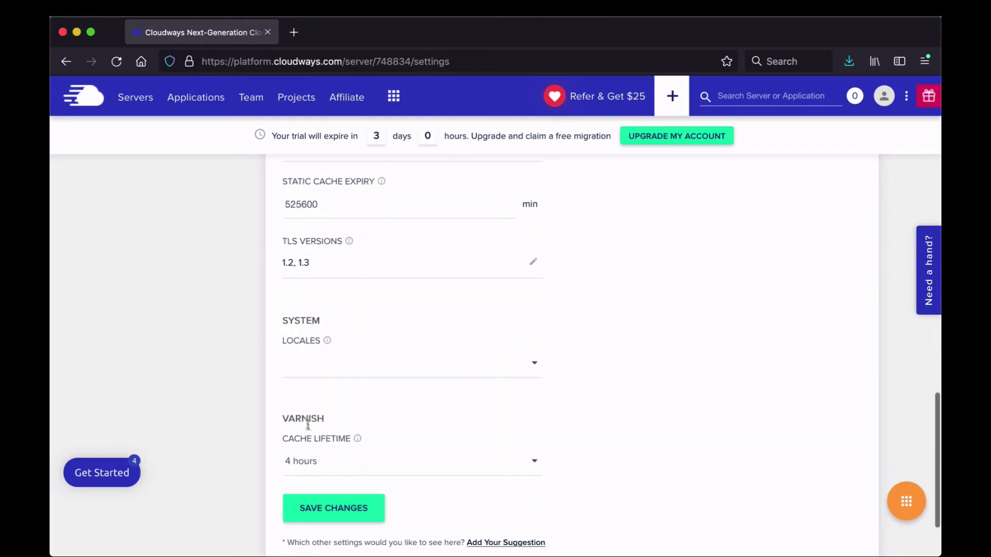
left_click(343, 461)
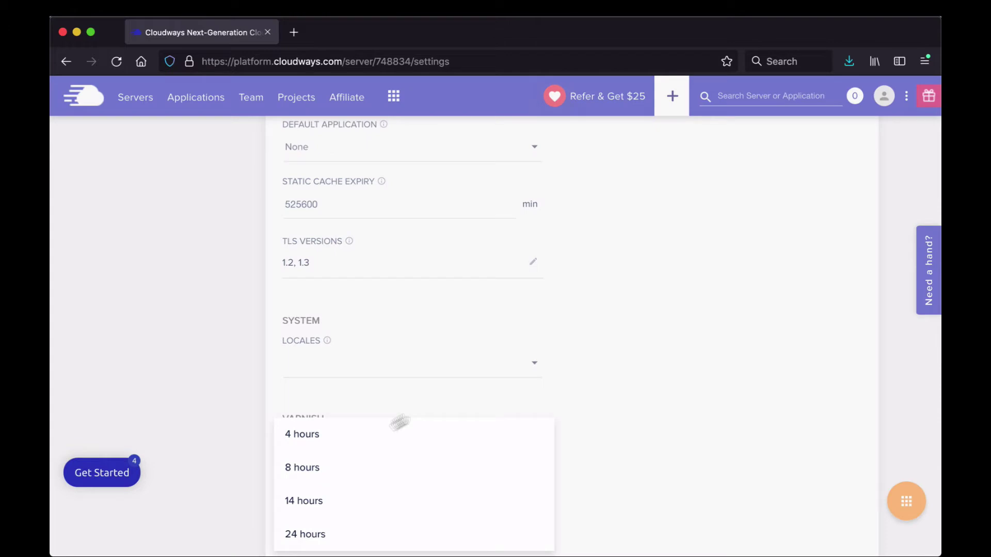
left_click(443, 401)
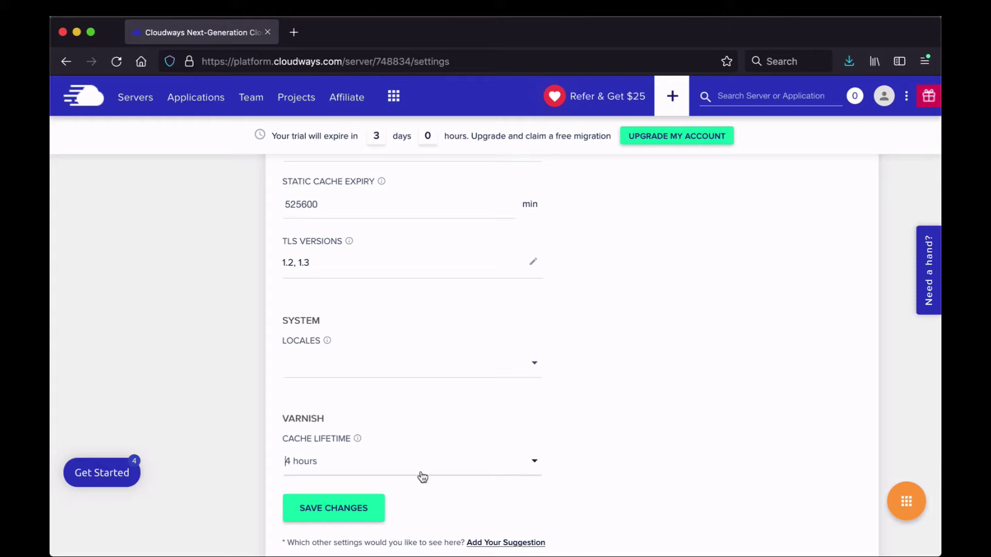
Step: Review the server's packages, including the PHP and MySQL versions, Elasticsearch, Redis and Supervisord
scroll(582, 451, "up", 15)
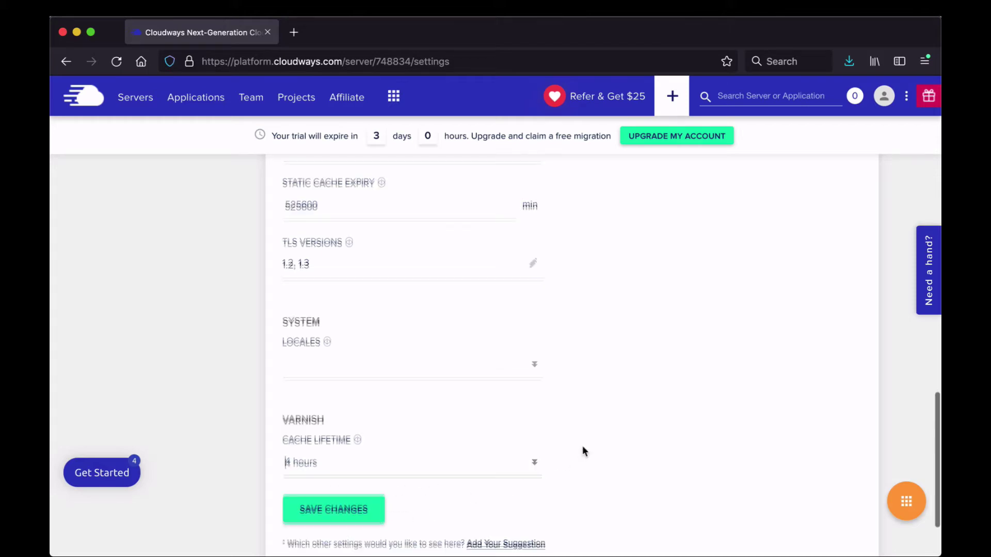
scroll(582, 451, "up", 5)
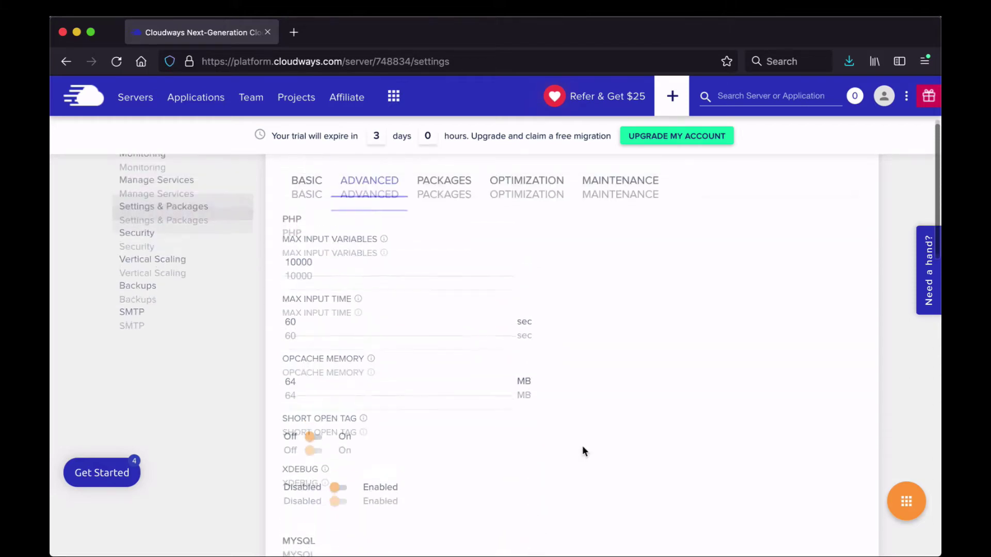
left_click(456, 336)
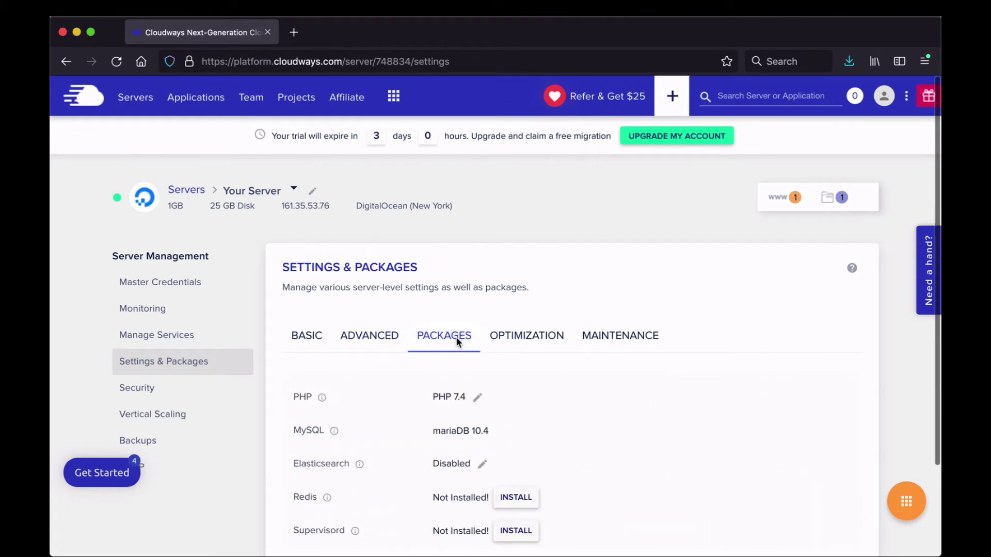
scroll(584, 417, "down", 2)
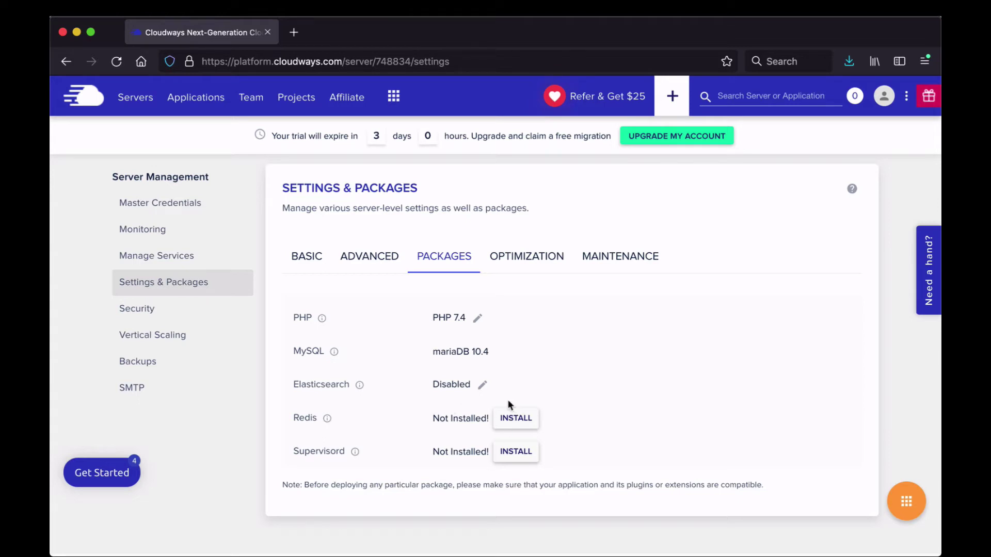
Step: Review the server's optimization settings for custom and automatic disk cleanup
left_click(510, 258)
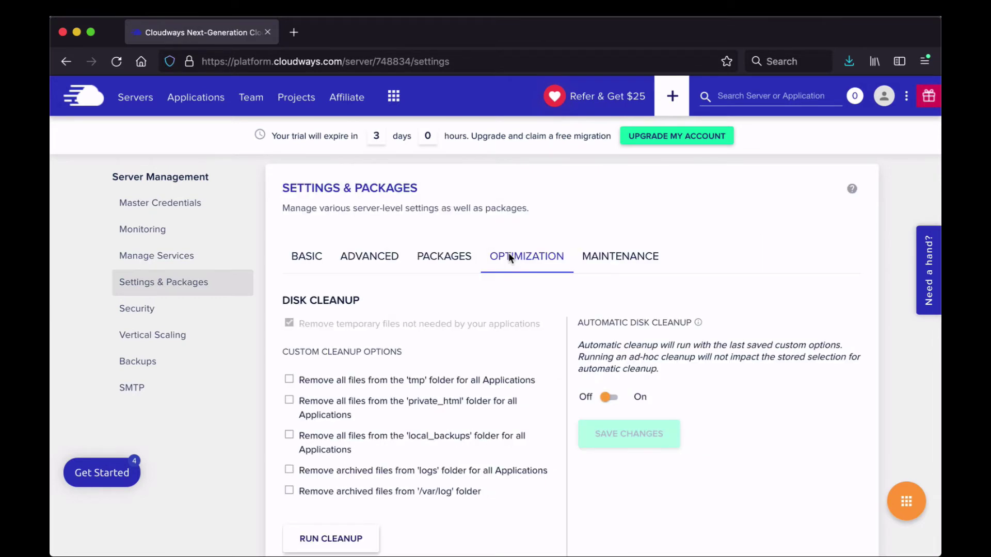
scroll(509, 257, "down", 1)
scroll(509, 256, "down", 1)
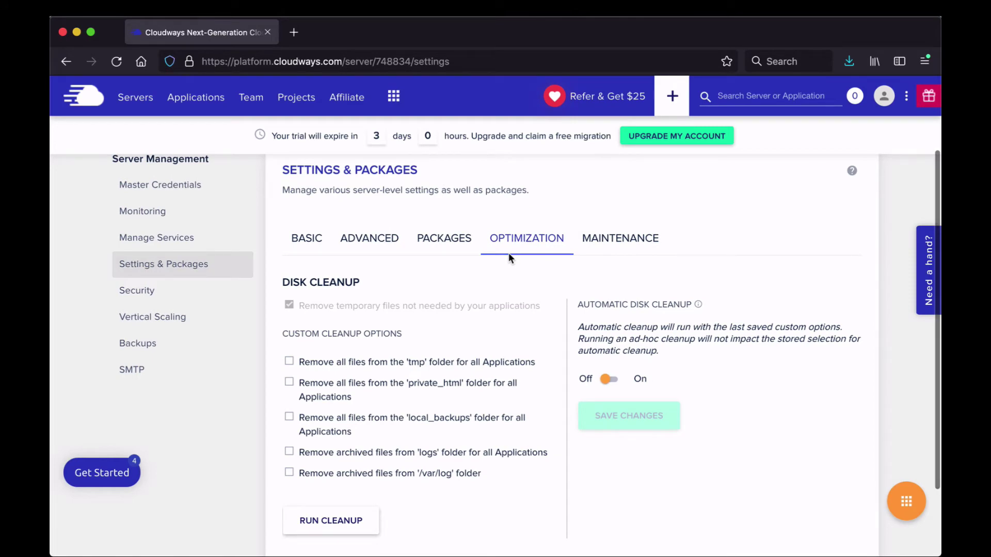
Step: View the server maintenance schedule and its available time and day choices without changing them
left_click(599, 238)
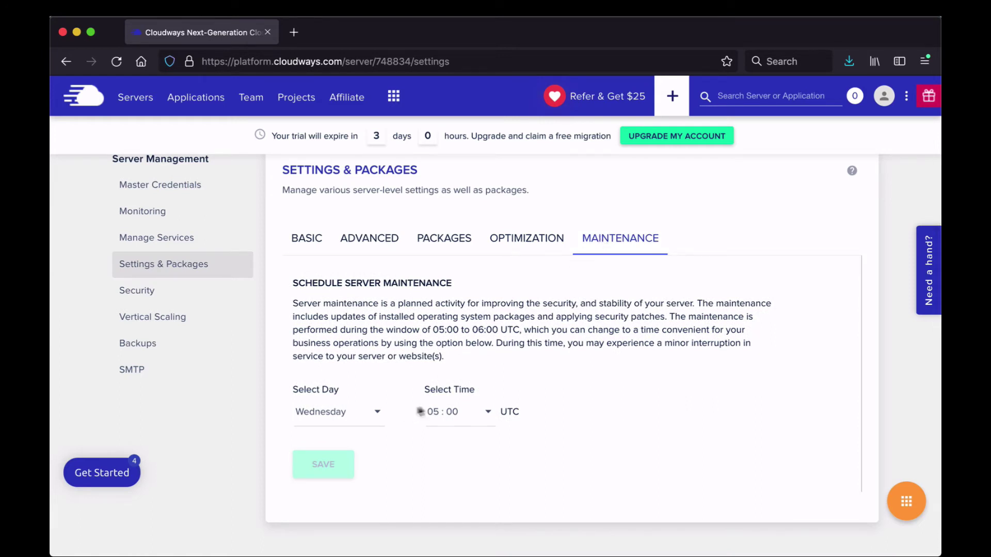
left_click(461, 411)
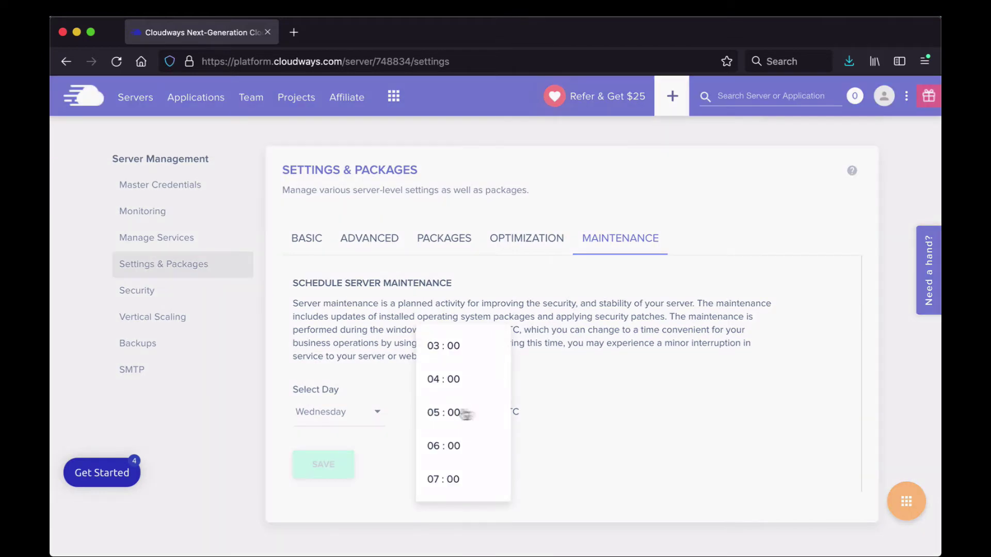
left_click(574, 378)
left_click(386, 422)
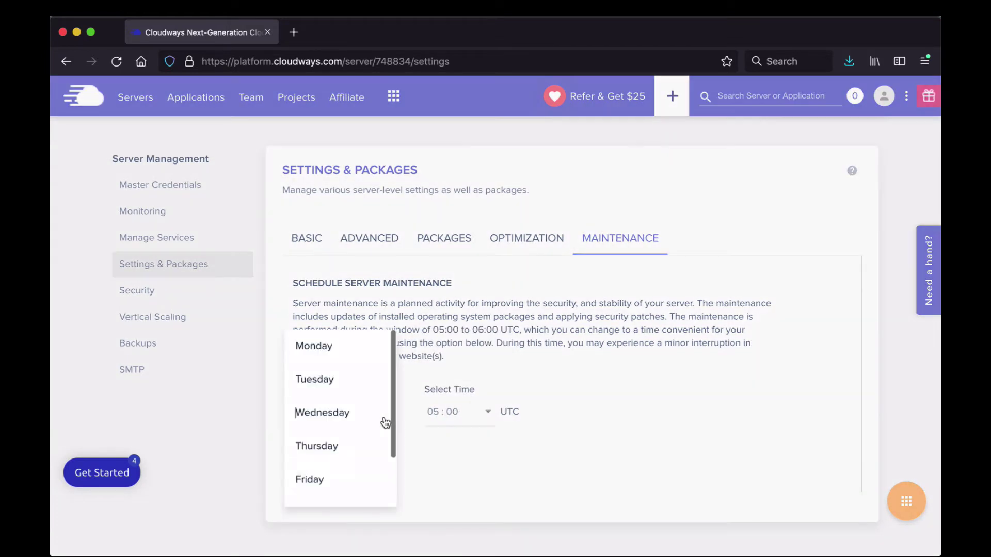
left_click(548, 352)
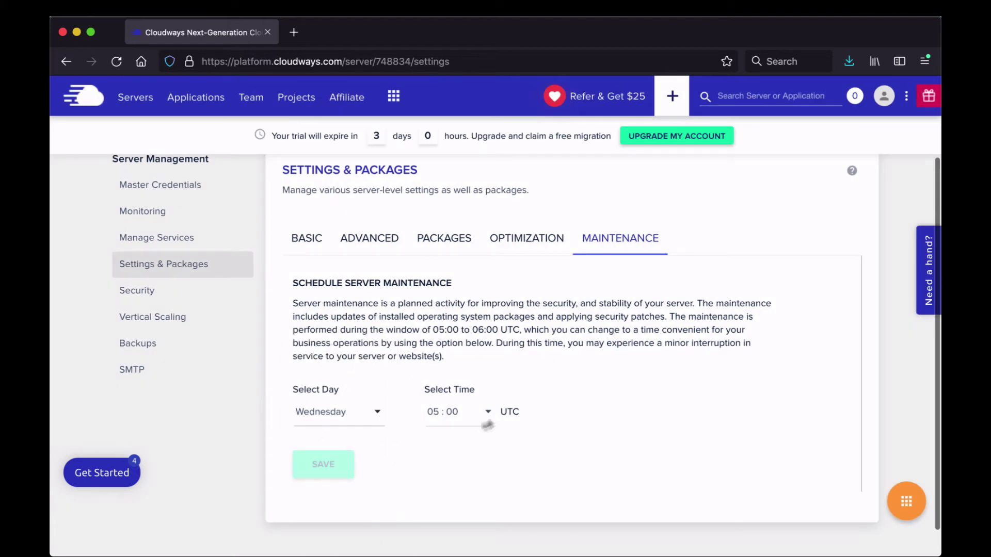
Step: Review the server's security settings for SSH/SFTP access and IP whitelisting
left_click(153, 293)
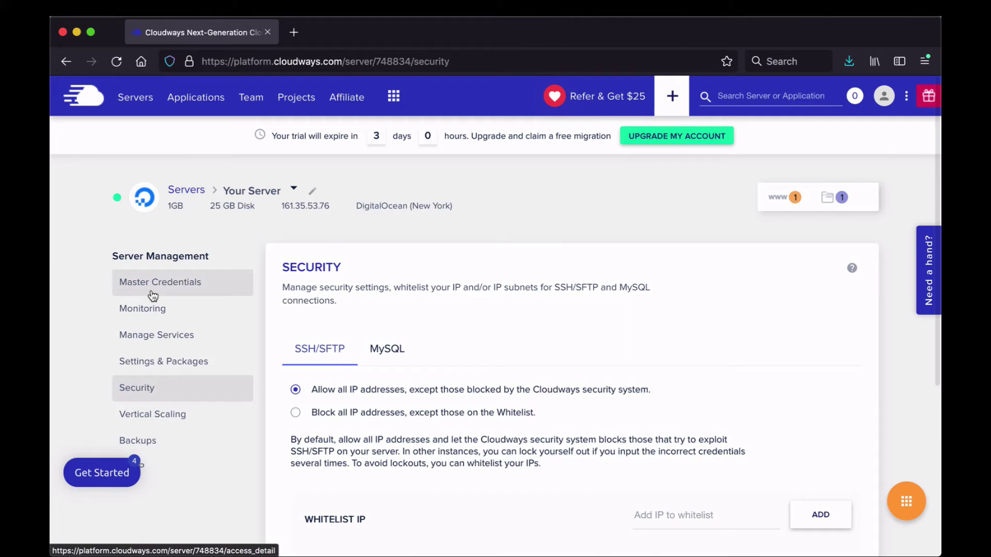
scroll(350, 390, "down", 1)
scroll(349, 390, "down", 1)
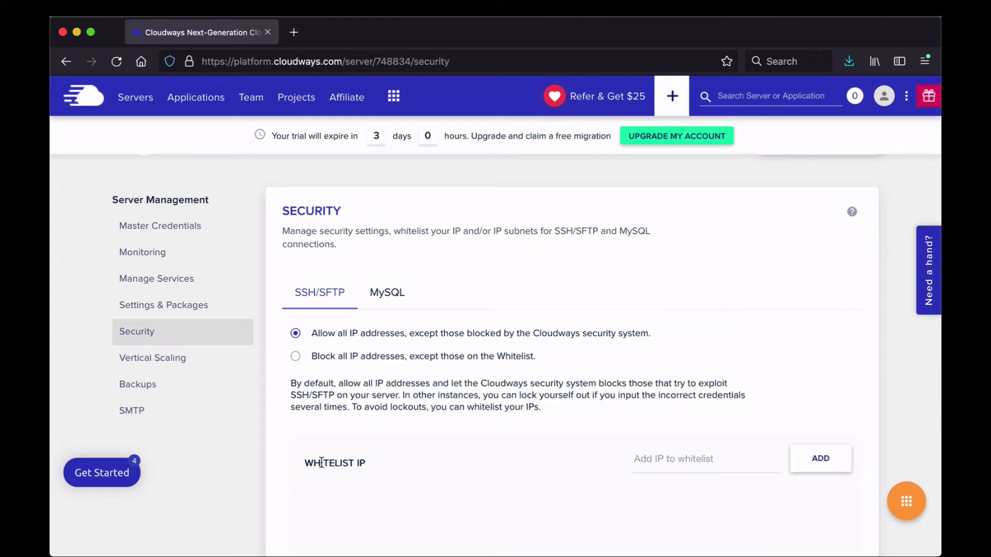
Step: Examine the vertical scaling page's server size options, pricing and recommended sizes for production and staging websites
left_click(168, 370)
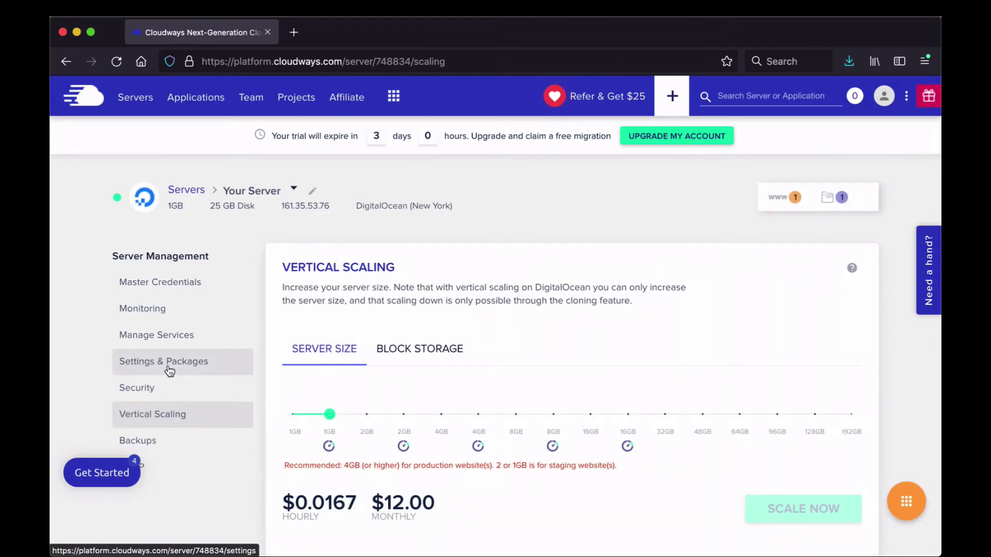
scroll(432, 312, "down", 1)
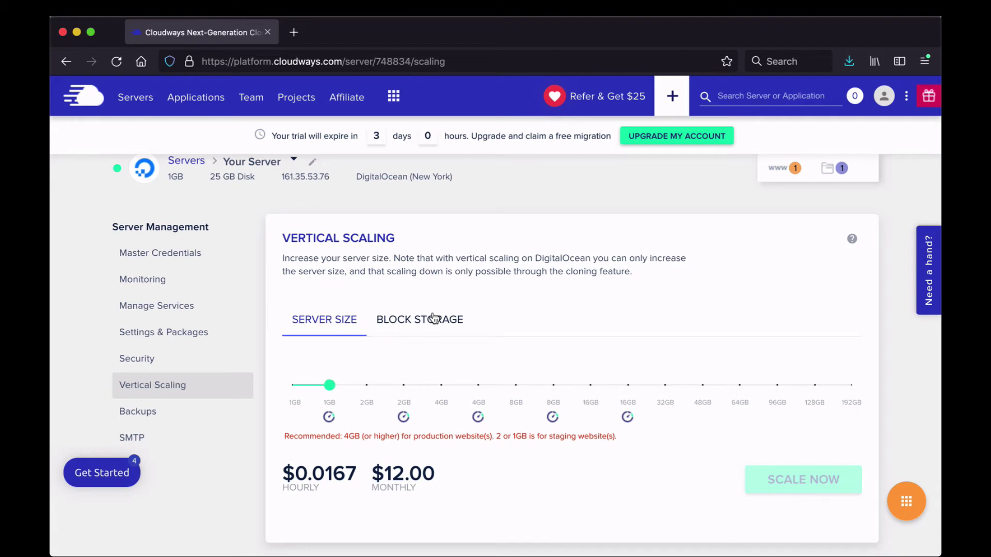
scroll(350, 379, "down", 1)
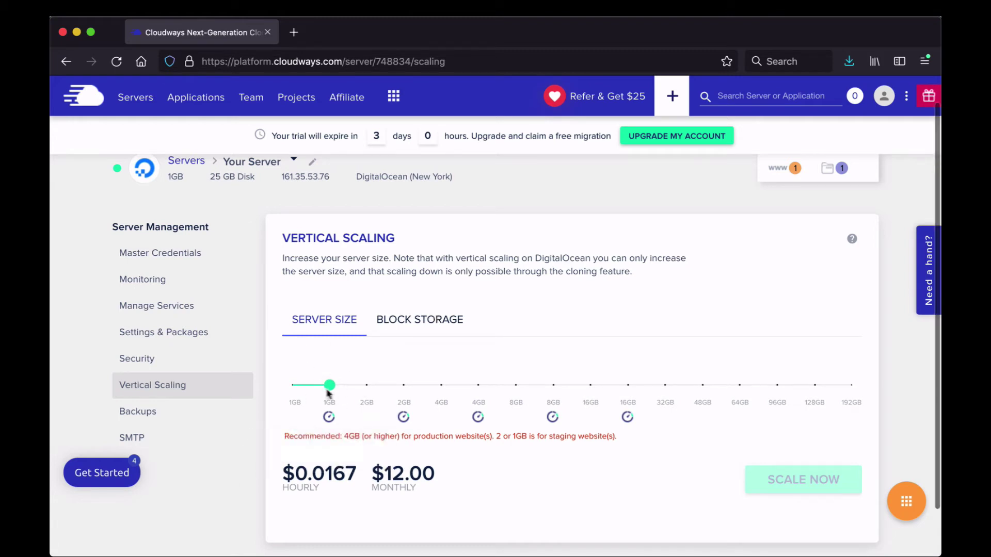
mouse_move(326, 390)
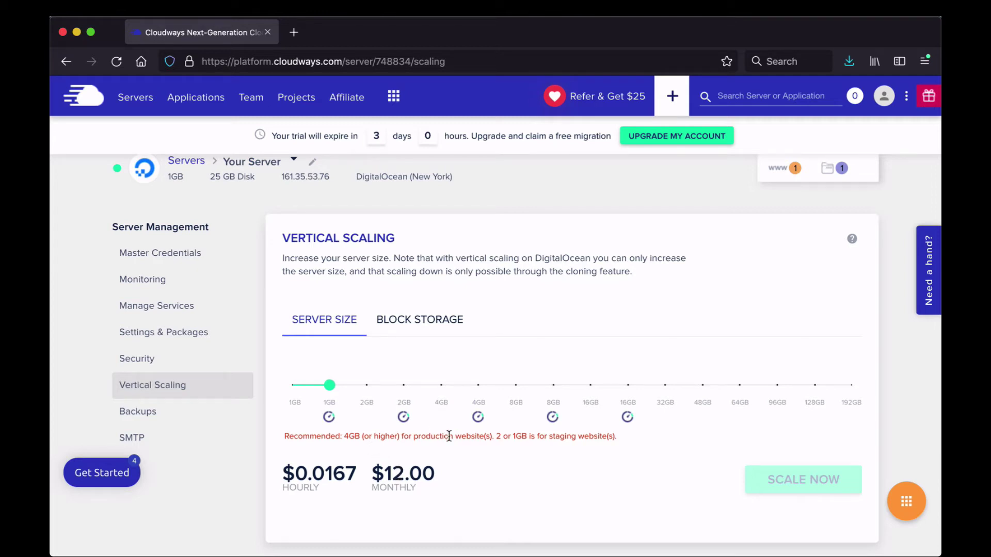
mouse_move(475, 406)
triple_click(354, 440)
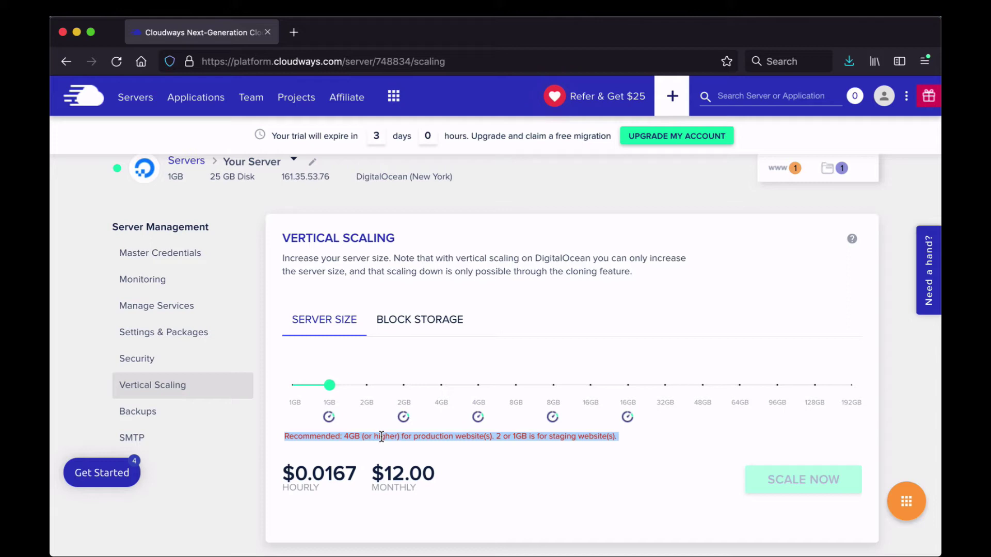
double_click(505, 436)
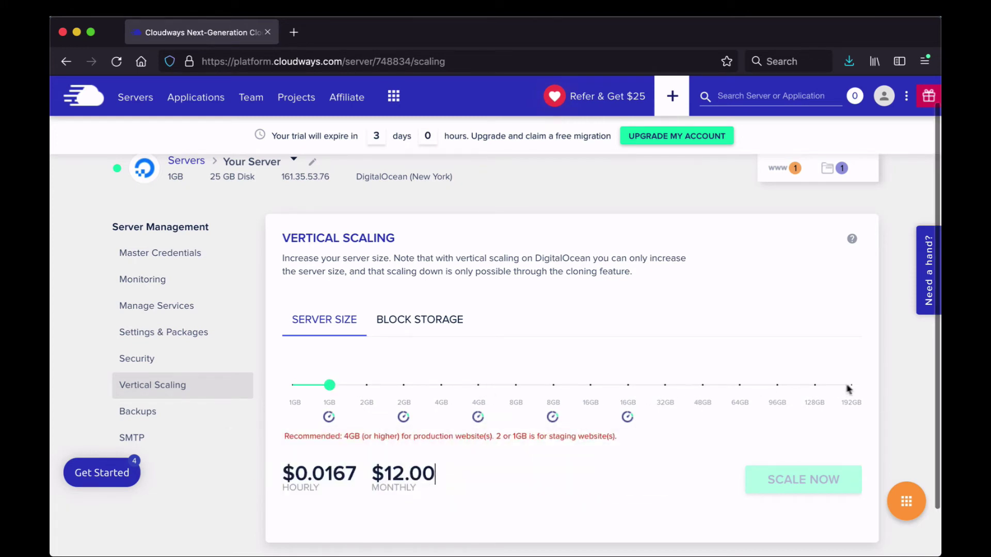
Step: Check the specifications of the 192GB server size and view the block storage options for vertical scaling
mouse_move(849, 388)
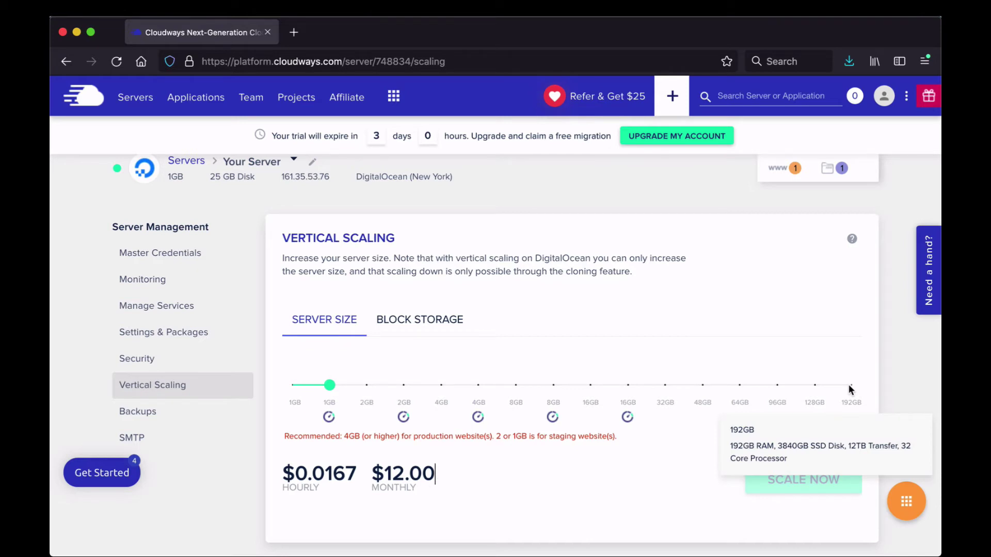
mouse_move(819, 387)
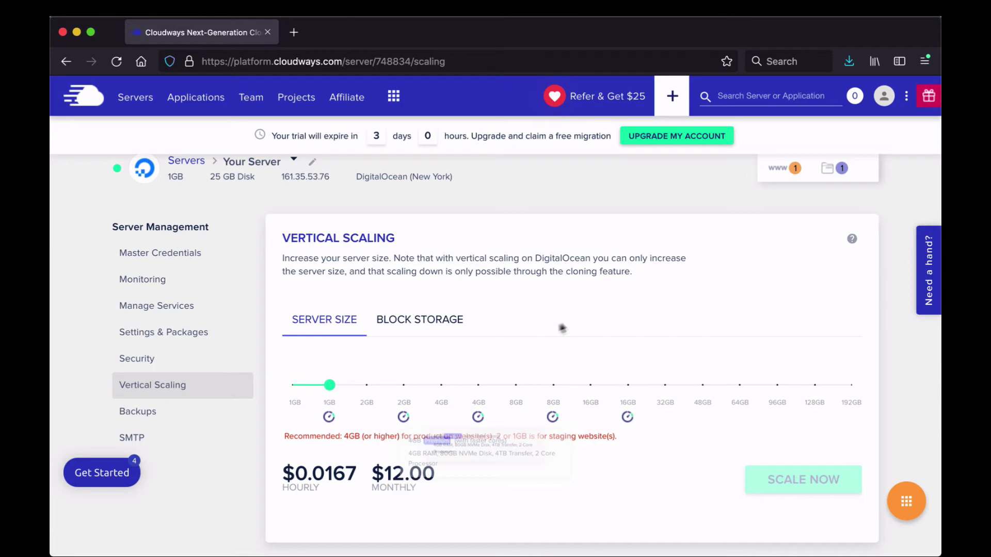
left_click(419, 320)
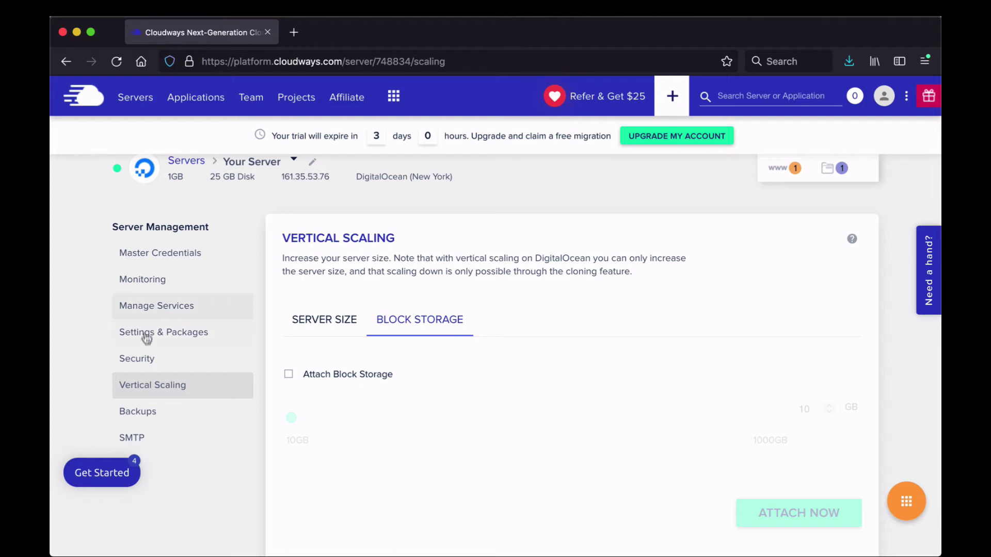
Step: Review the server's backup schedule, frequency, retention and on-demand options, and view its SMTP settings page
left_click(148, 412)
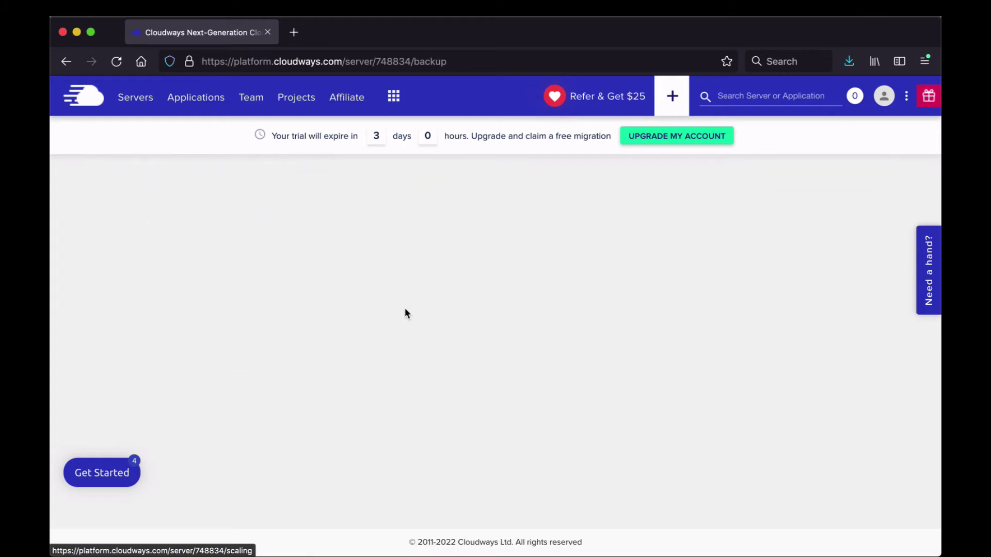
scroll(407, 307, "down", 1)
scroll(407, 312, "down", 1)
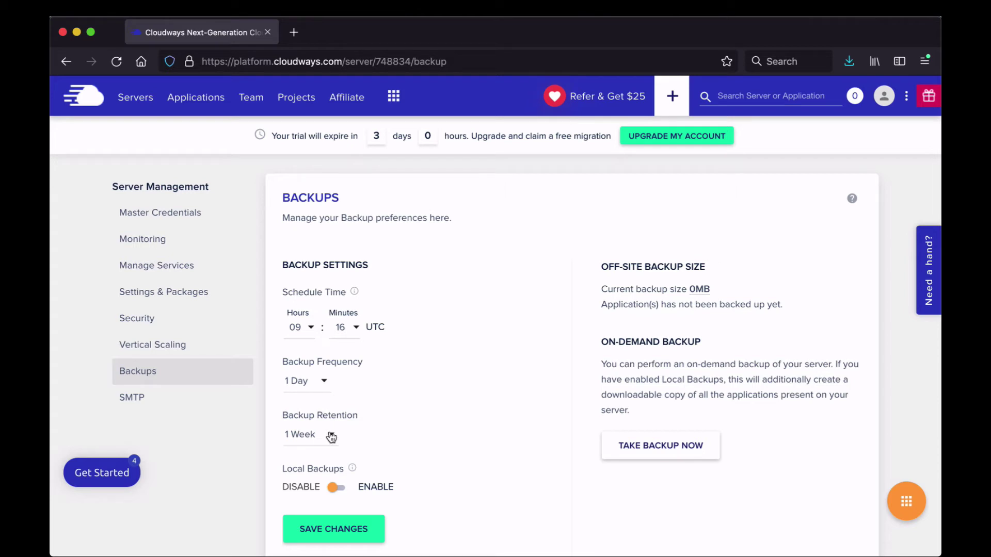
scroll(619, 280, "down", 2)
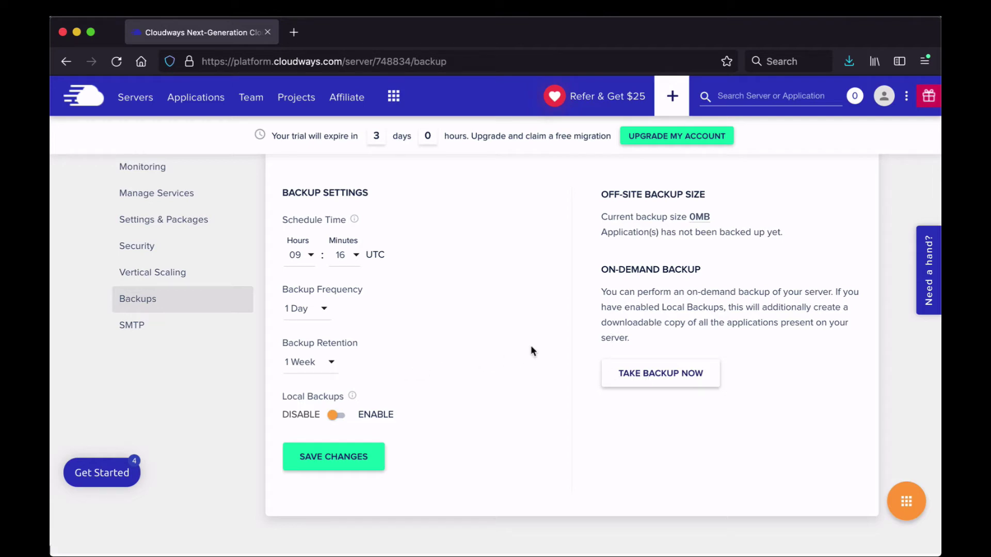
left_click(140, 335)
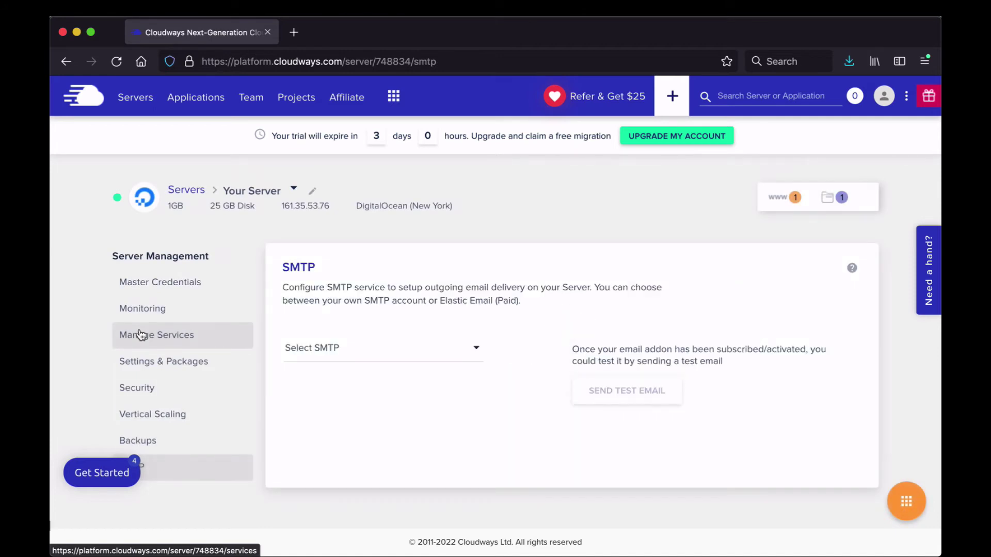
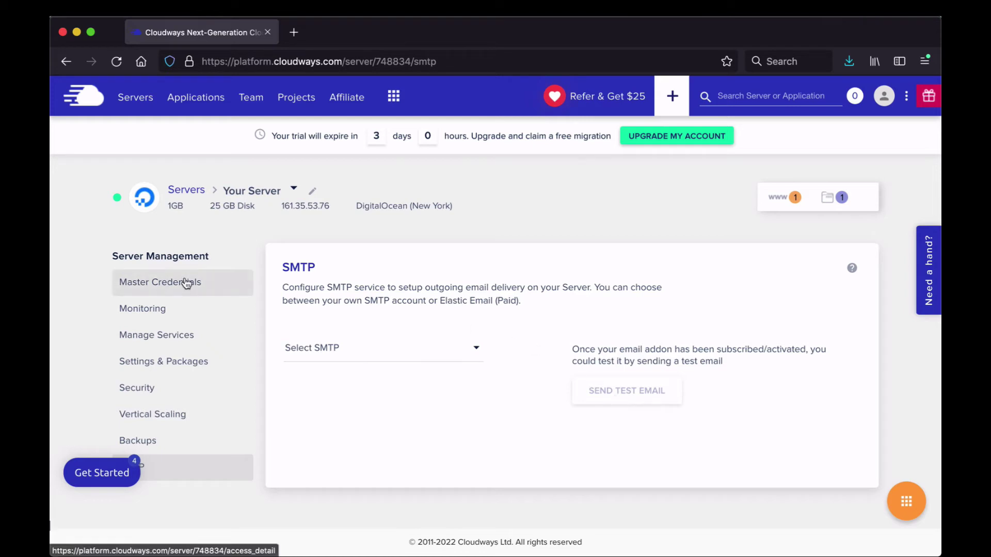
Step: Return to the server list and open Your Application from the applications installed on Your Server
left_click(131, 101)
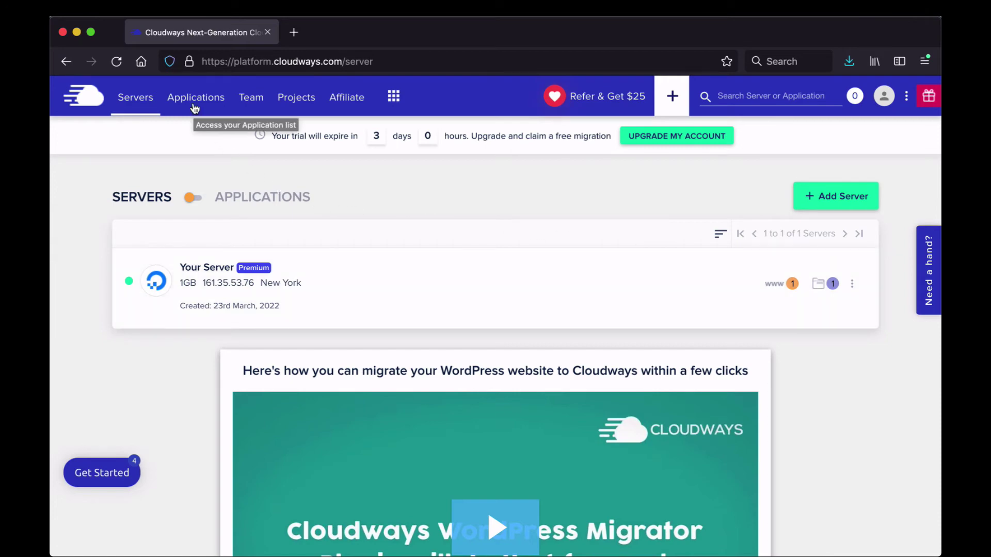
left_click(783, 285)
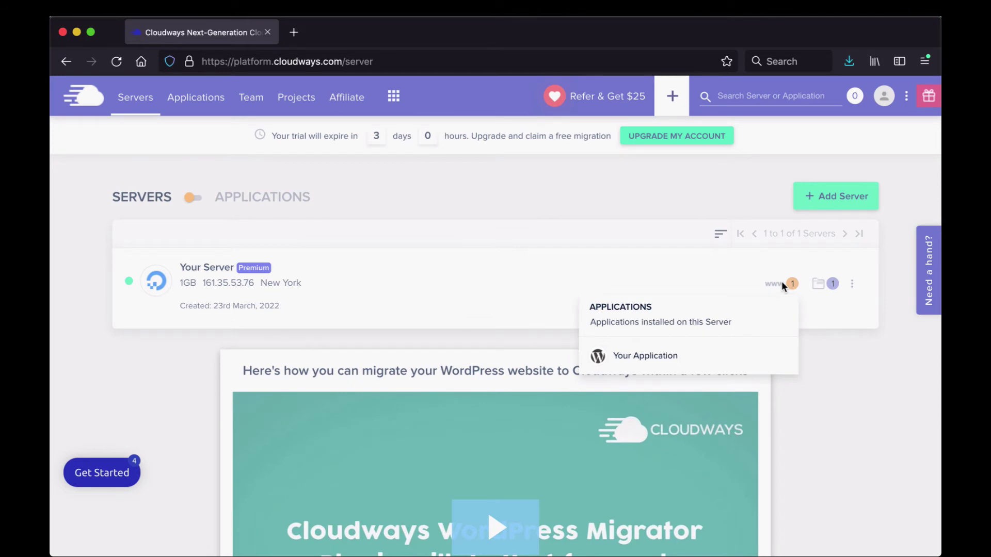
left_click(662, 356)
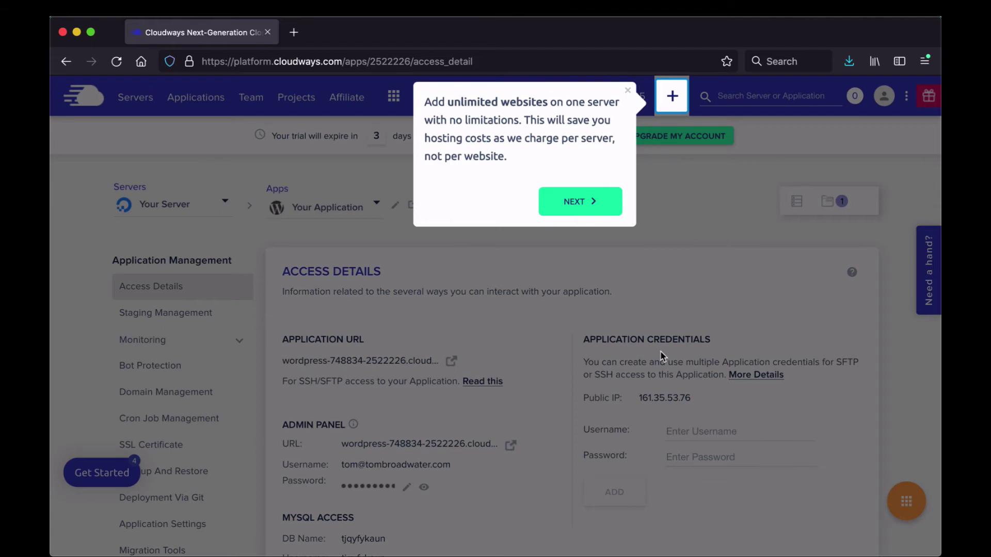
Step: Go through the guided tips on websites, domains and SSL certificates to the end and finish the tour
left_click(580, 206)
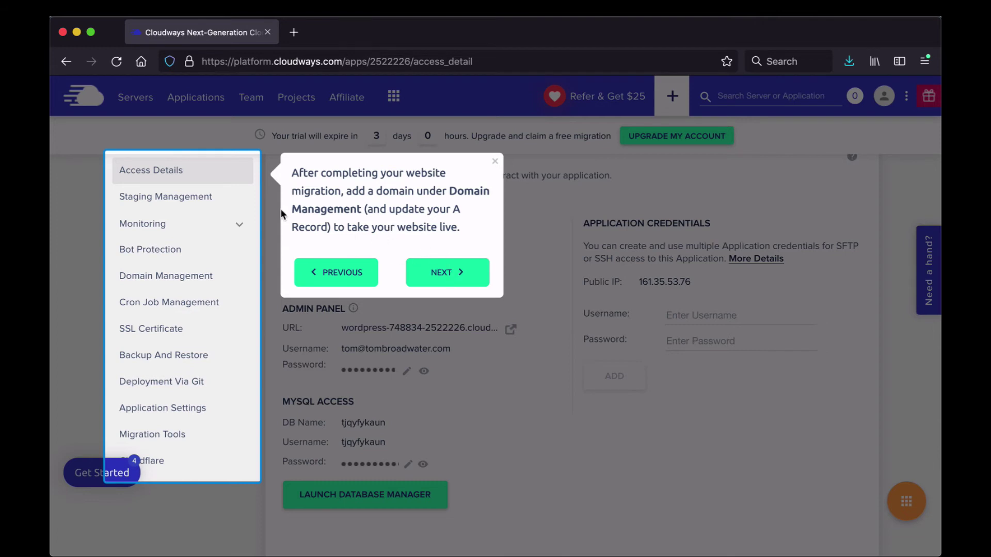
left_click(419, 261)
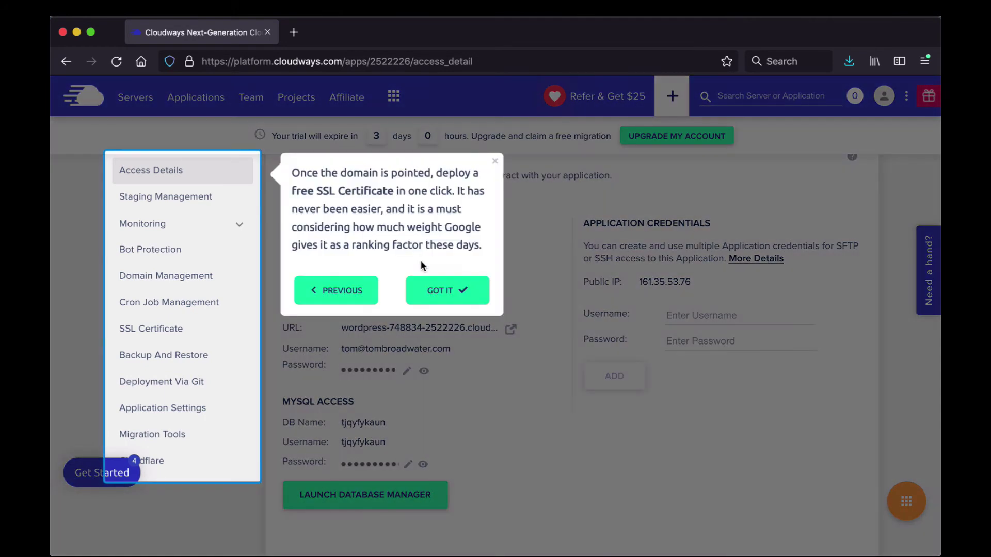
left_click(444, 290)
Step: Review the application's access details and the available application management sections
scroll(511, 286, "up", 1)
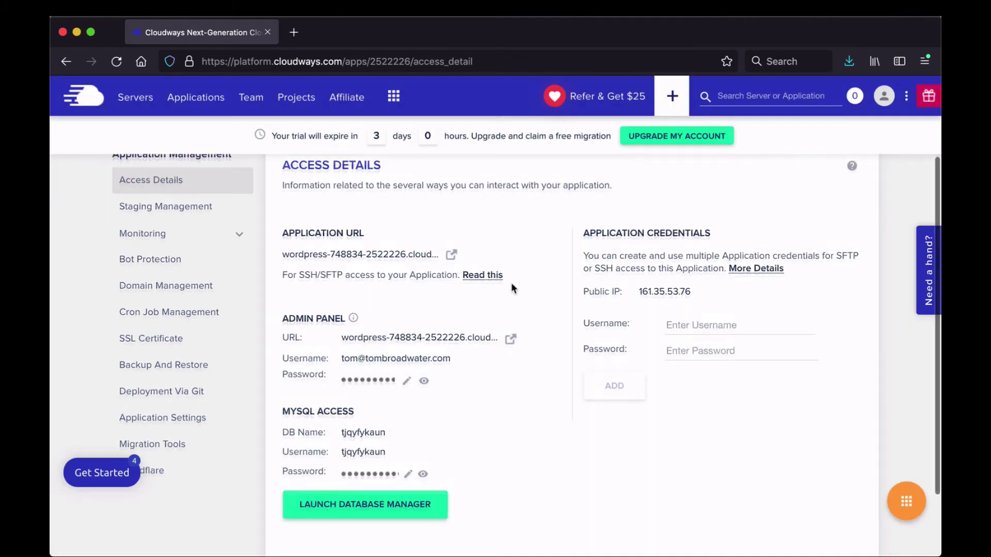
scroll(511, 282, "up", 1)
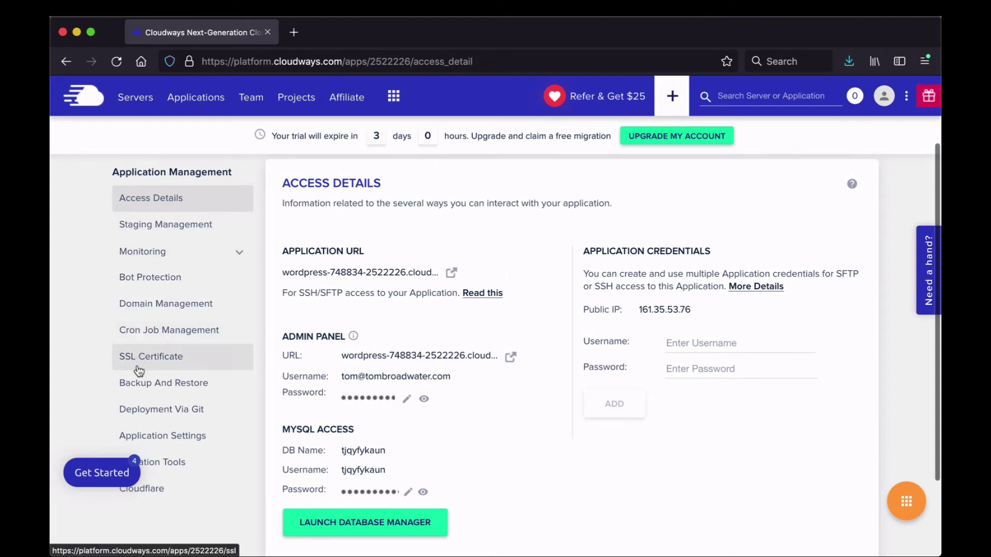
scroll(140, 393, "down", 1)
scroll(140, 393, "up", 1)
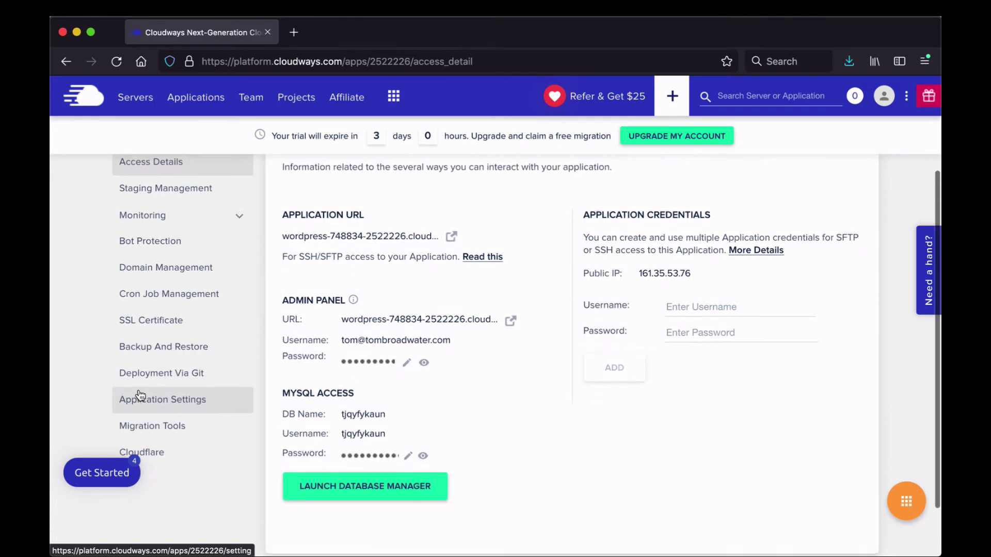
scroll(141, 394, "down", 1)
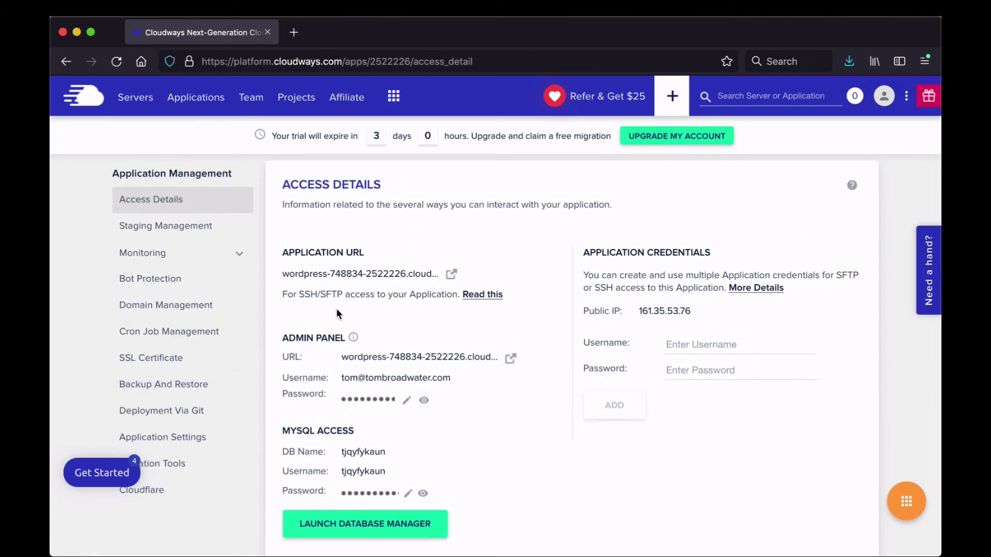
Step: Open the live site through its application URL and look through the default WordPress home page
left_click(451, 274)
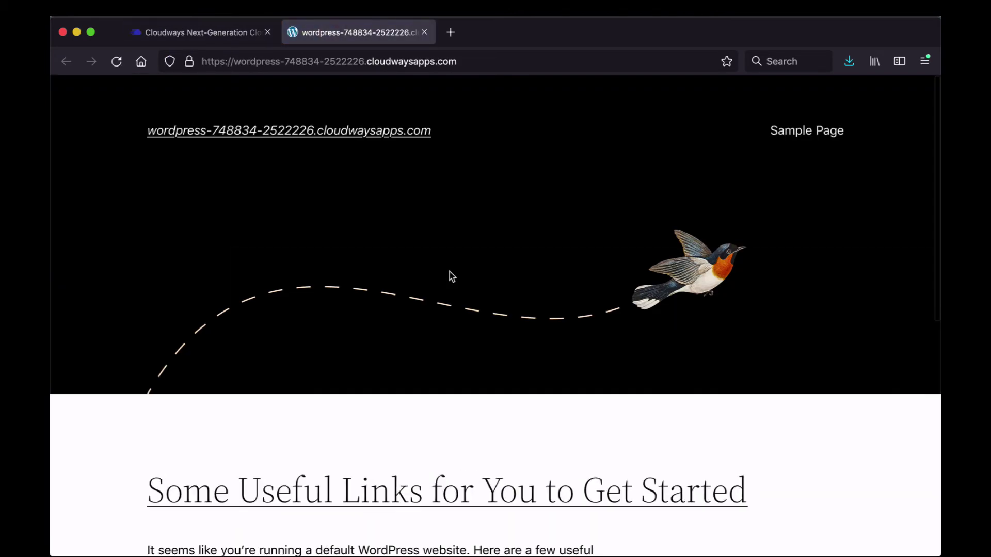
scroll(450, 276, "down", 5)
scroll(451, 276, "up", 5)
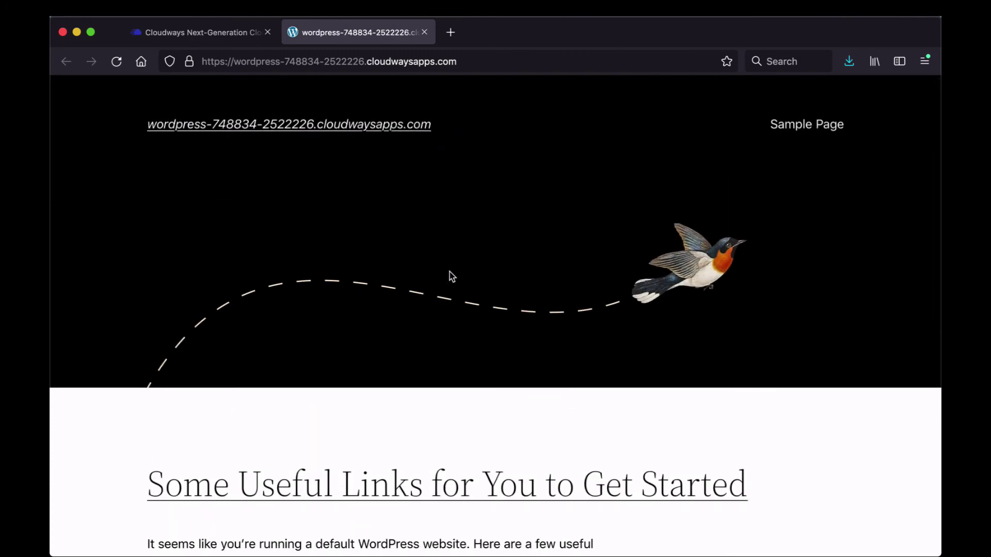
Step: Return to the application's access details and open the WordPress login page through the admin panel URL
left_click(230, 37)
scroll(358, 296, "down", 1)
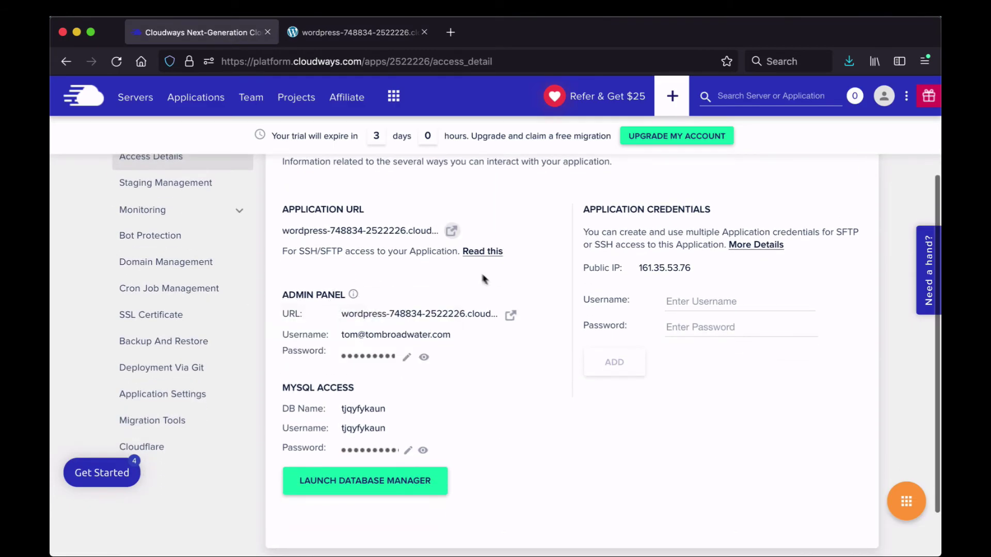
left_click(510, 314)
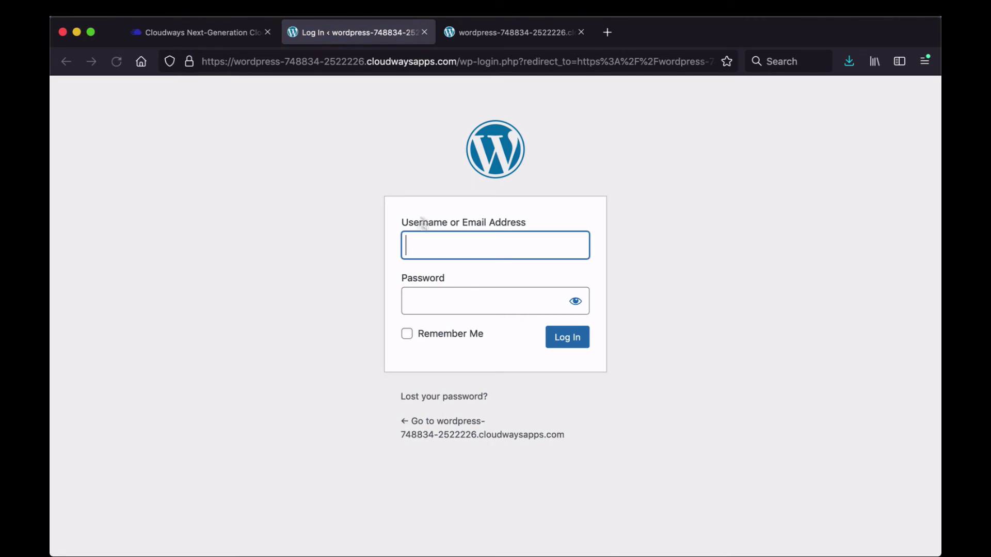
Step: Go back to the Cloudways access details, review the MySQL access section and view the Staging Management page
left_click(193, 34)
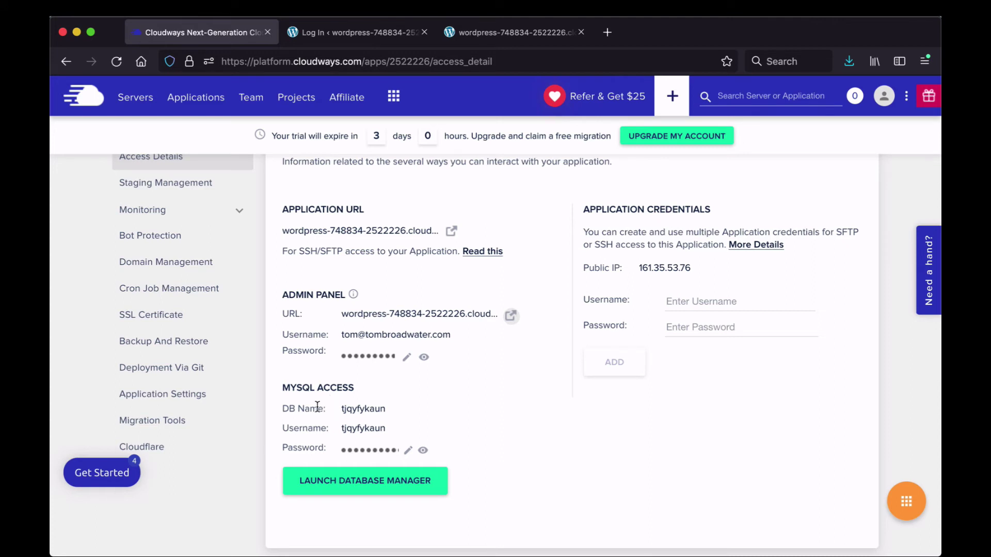
scroll(283, 232, "up", 1)
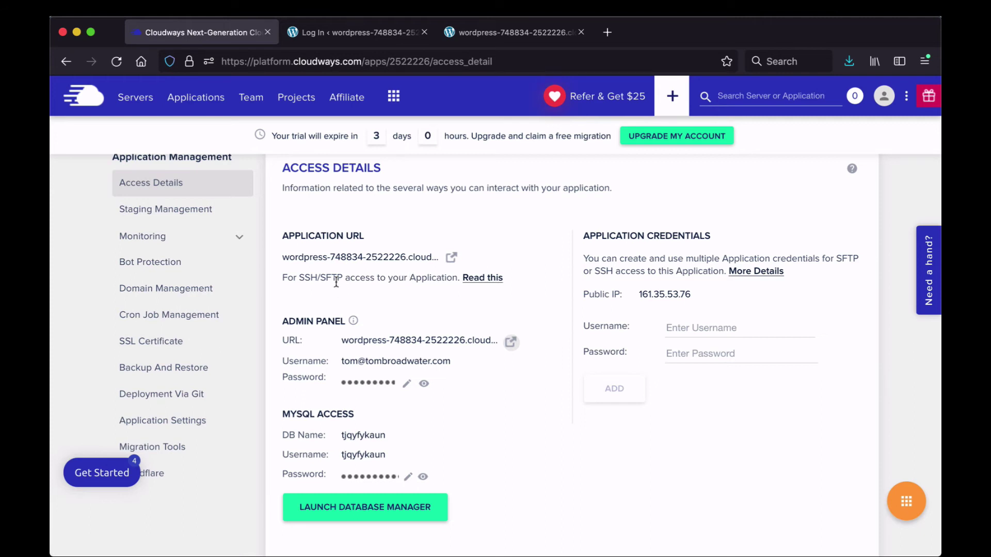
left_click(129, 211)
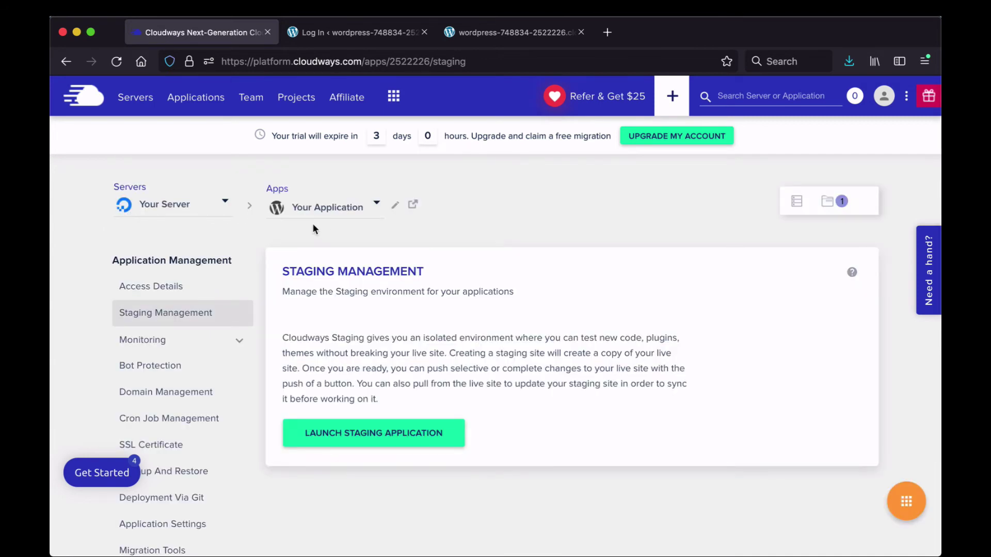
Step: Expand the application's monitoring section to view its analytics and logs categories
left_click(165, 347)
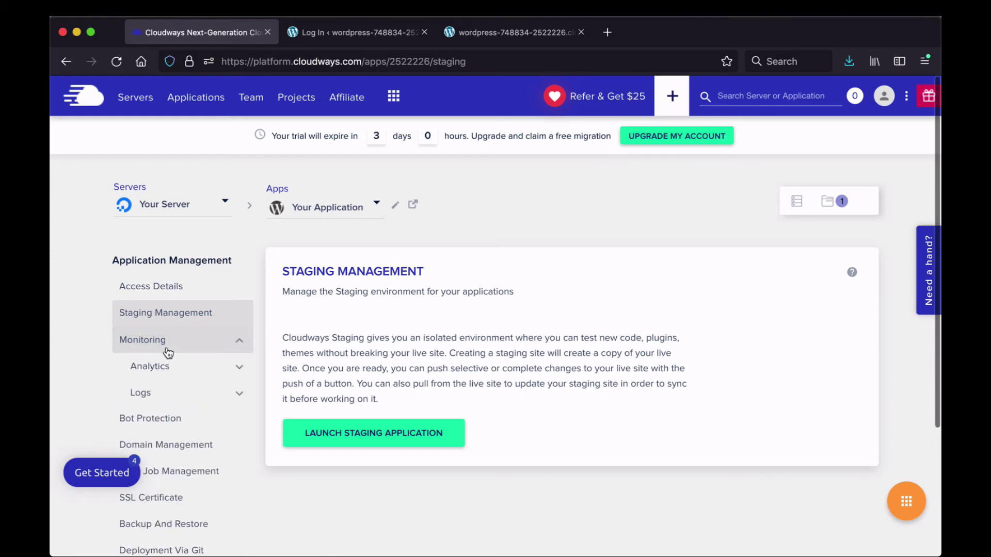
scroll(168, 353, "down", 1)
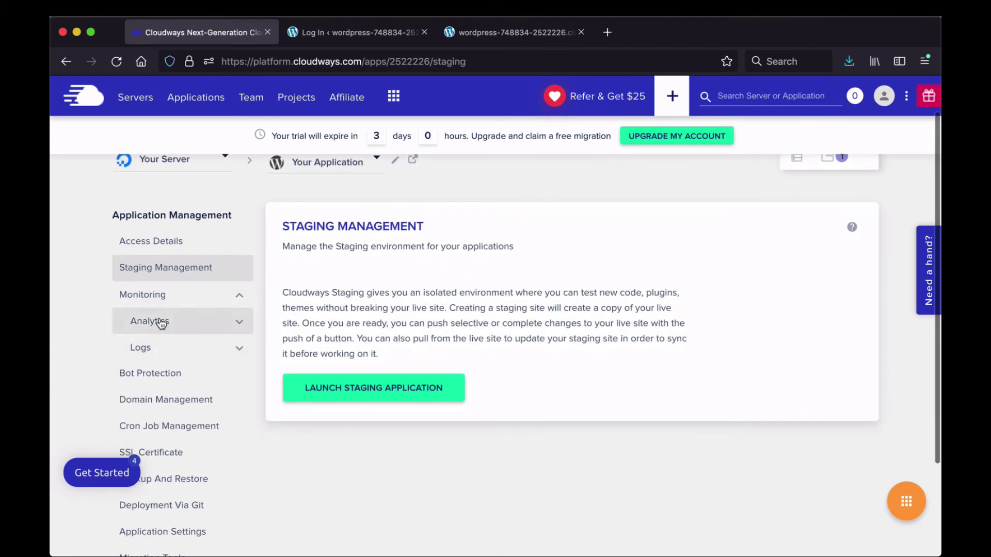
left_click(162, 322)
scroll(161, 322, "down", 3)
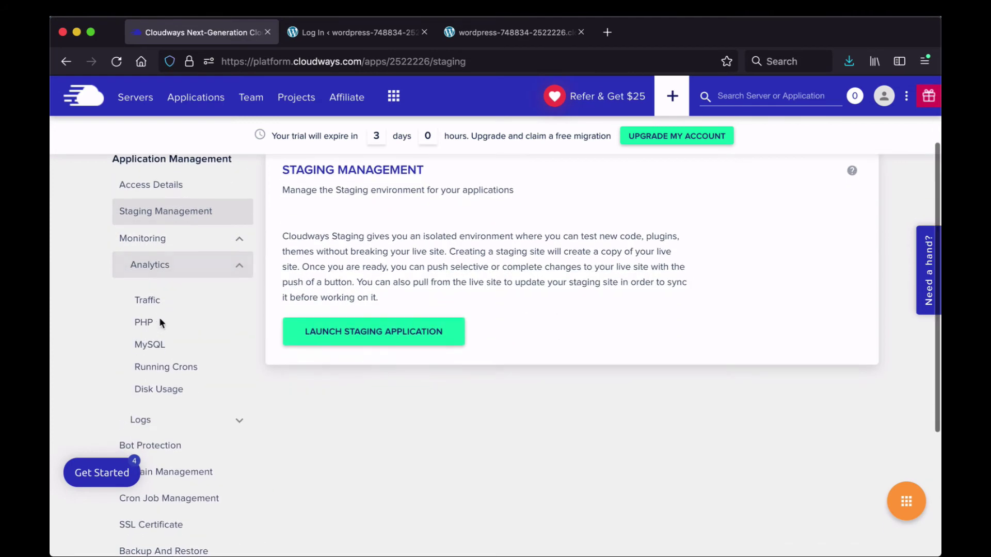
left_click(155, 395)
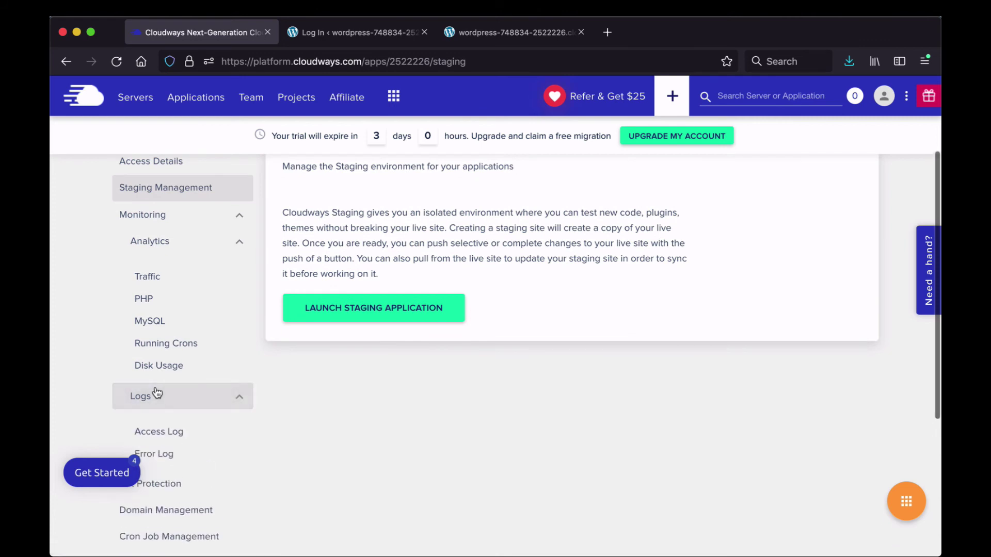
scroll(154, 392, "down", 2)
scroll(156, 393, "down", 2)
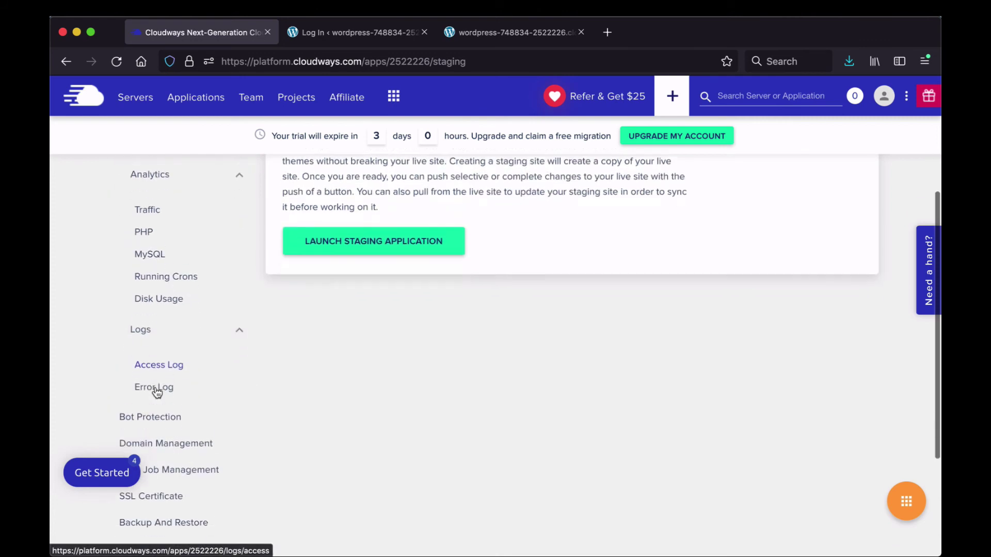
Step: View the application's bot protection page with its status, blocked traffic, blocked logins and traffic requests
scroll(157, 392, "down", 1)
left_click(154, 377)
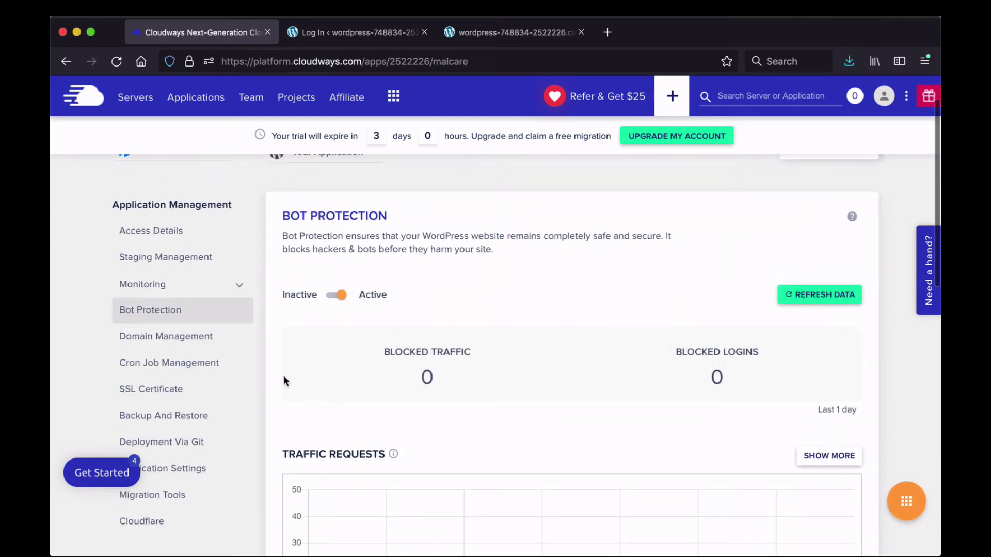
scroll(284, 379, "down", 1)
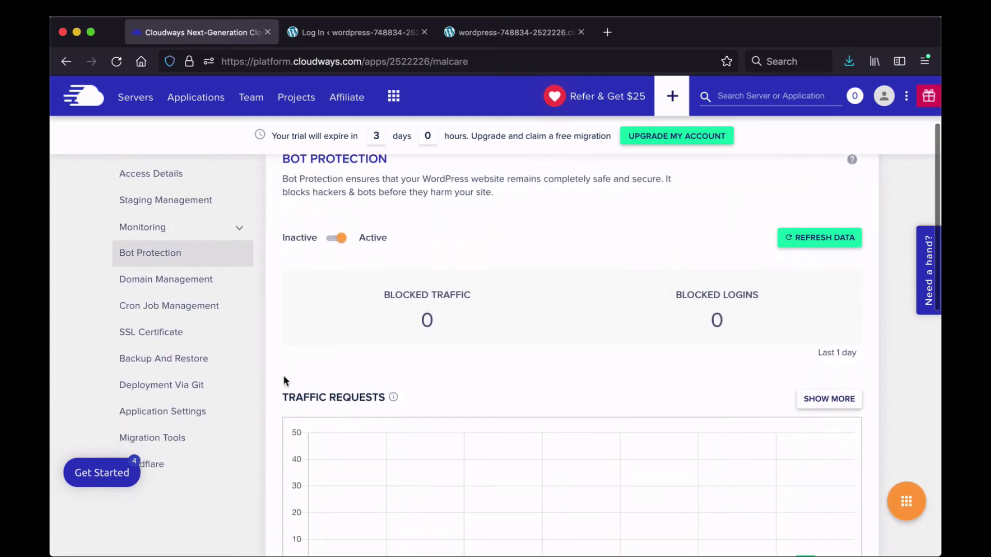
Step: Review the application's primary and additional domain options, and view its cron job management page
left_click(172, 283)
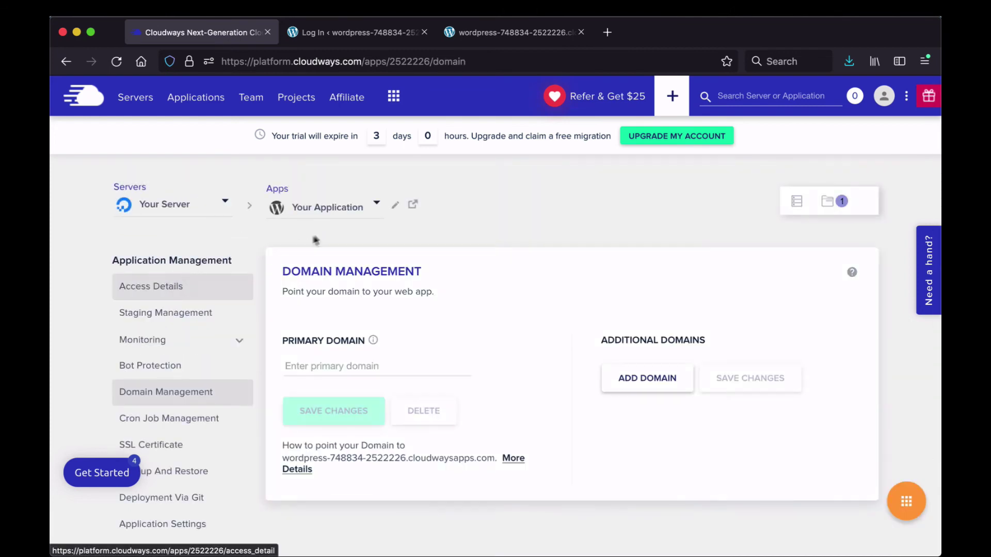
scroll(383, 221, "down", 1)
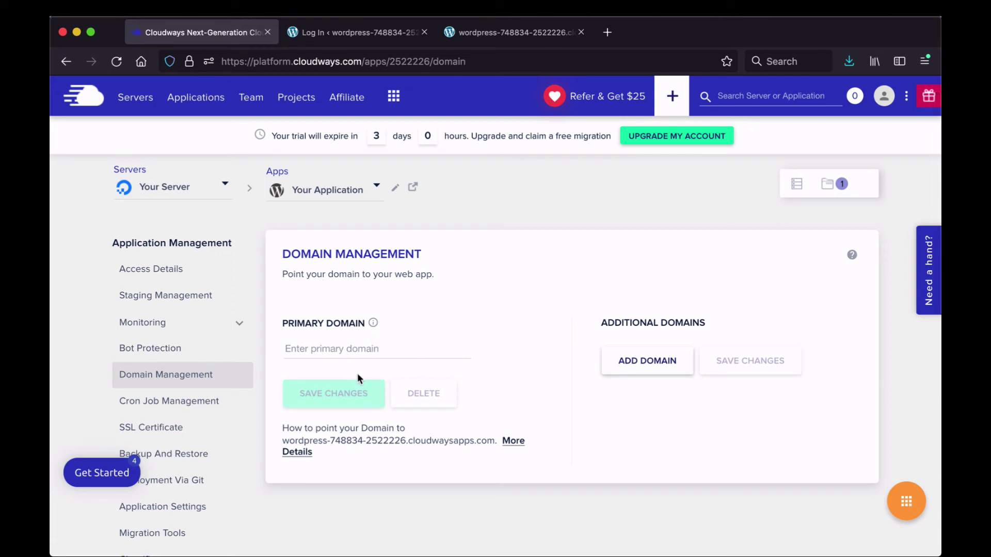
left_click(357, 350)
mouse_move(374, 323)
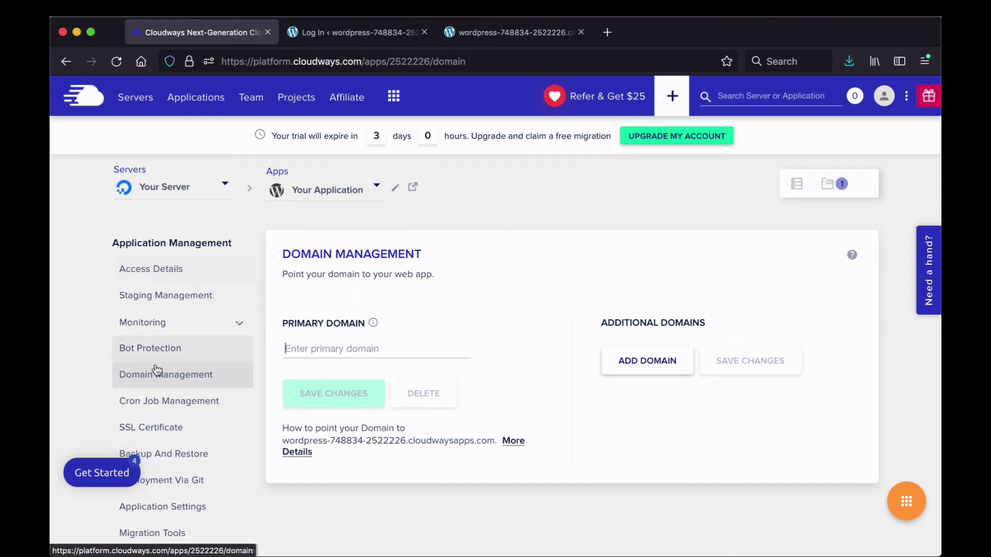
left_click(164, 404)
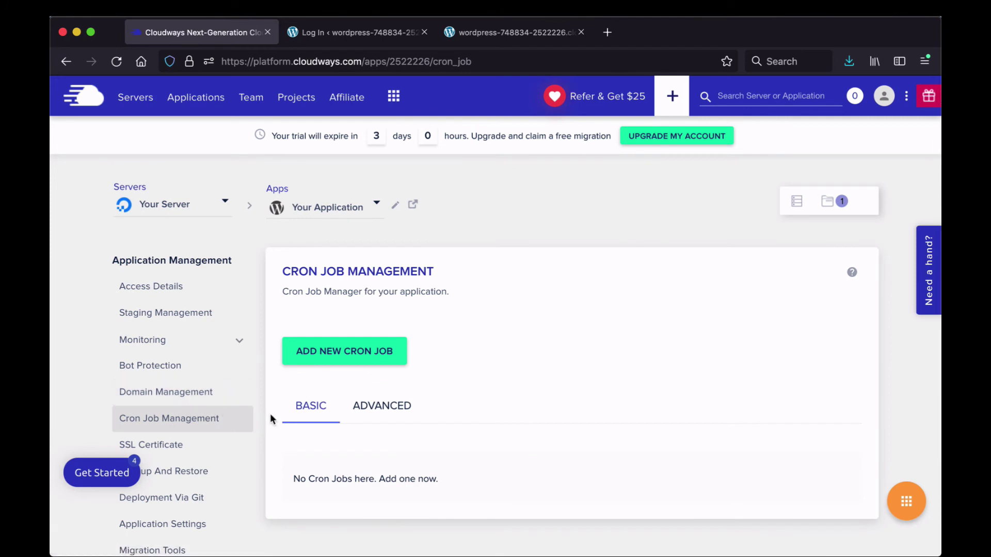
Step: View the application's SSL certificate page and check the available free and custom certificate options, keeping Let's Encrypt selected
scroll(271, 418, "down", 1)
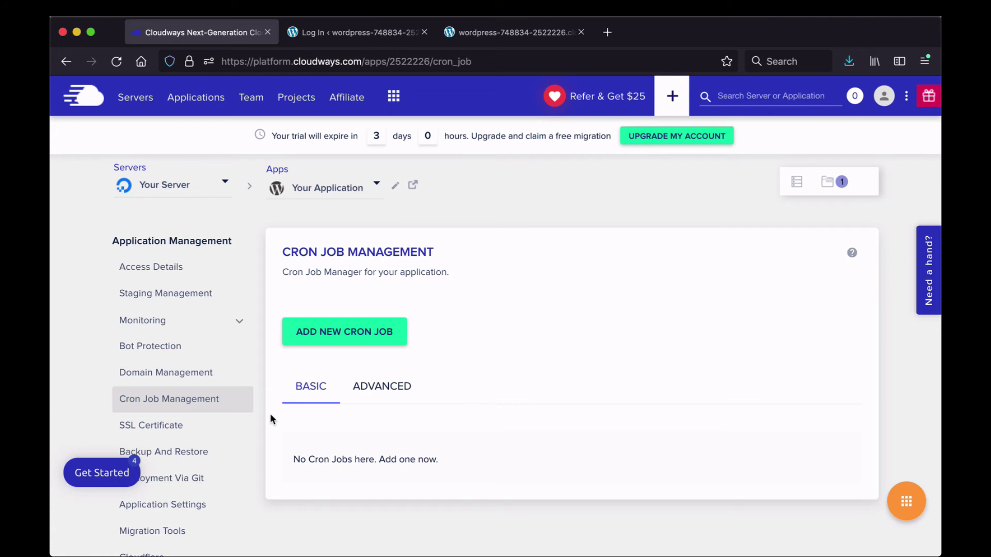
scroll(268, 406, "down", 2)
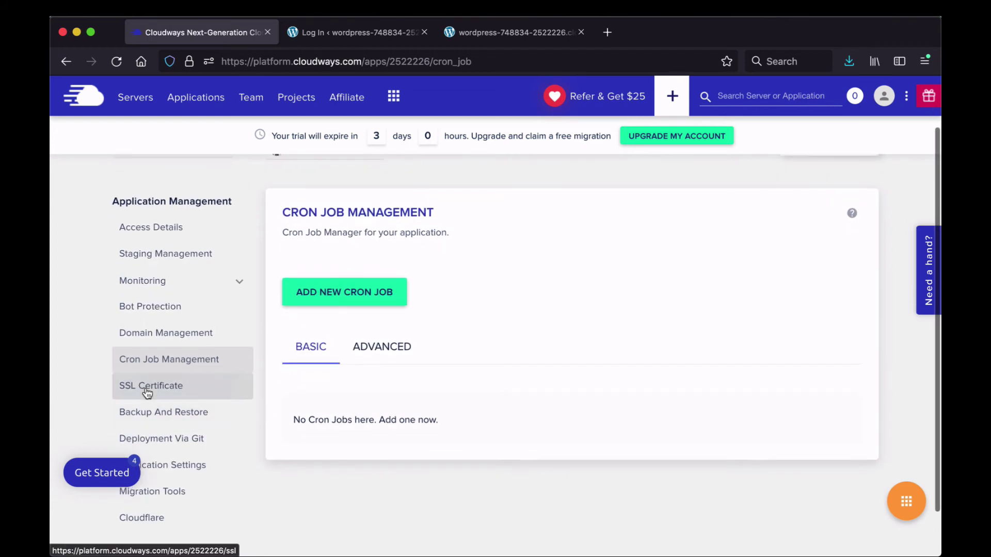
left_click(148, 392)
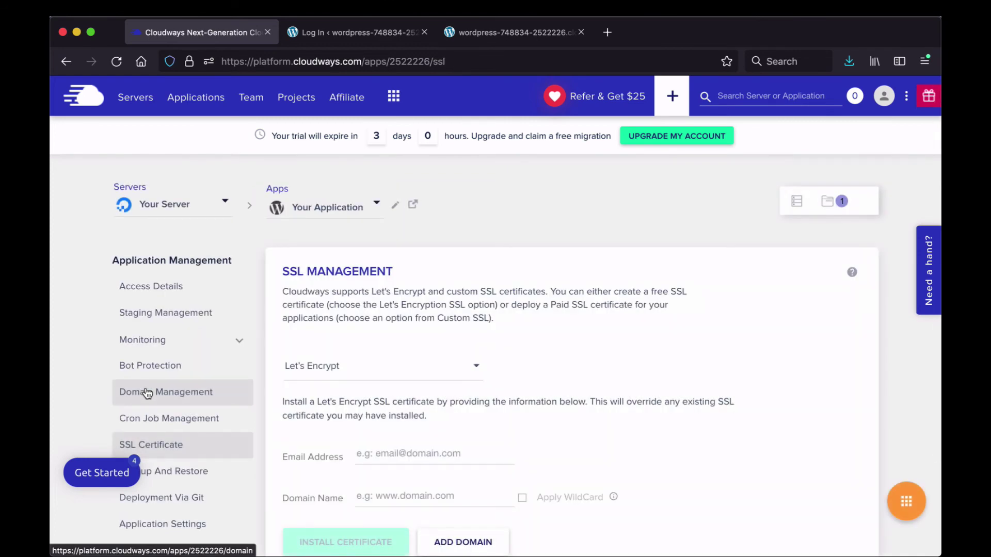
scroll(556, 348, "down", 2)
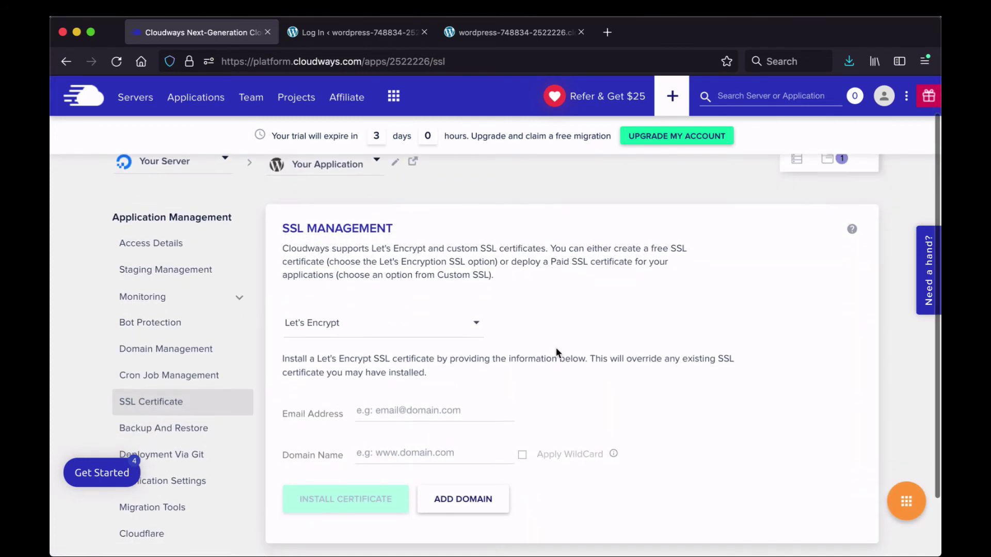
left_click(475, 331)
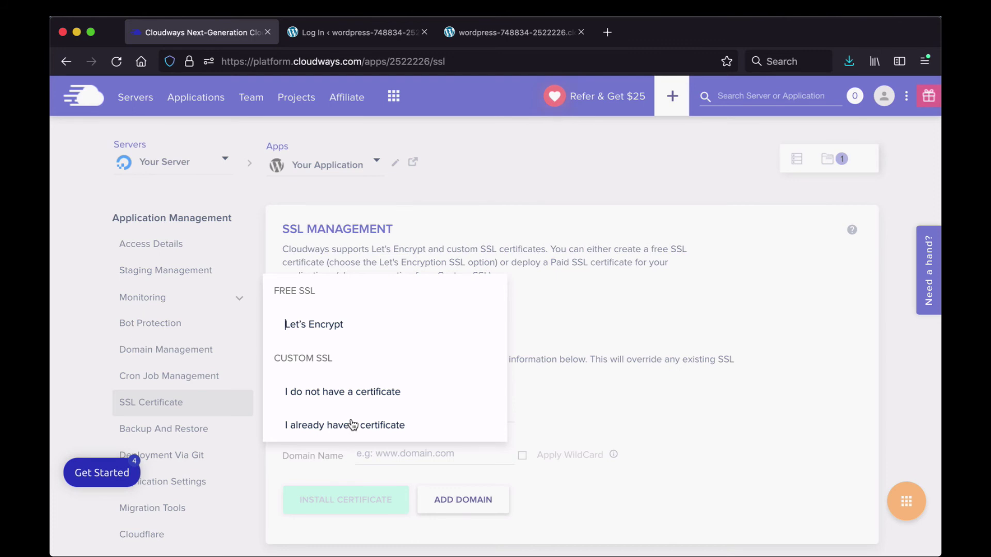
left_click(642, 400)
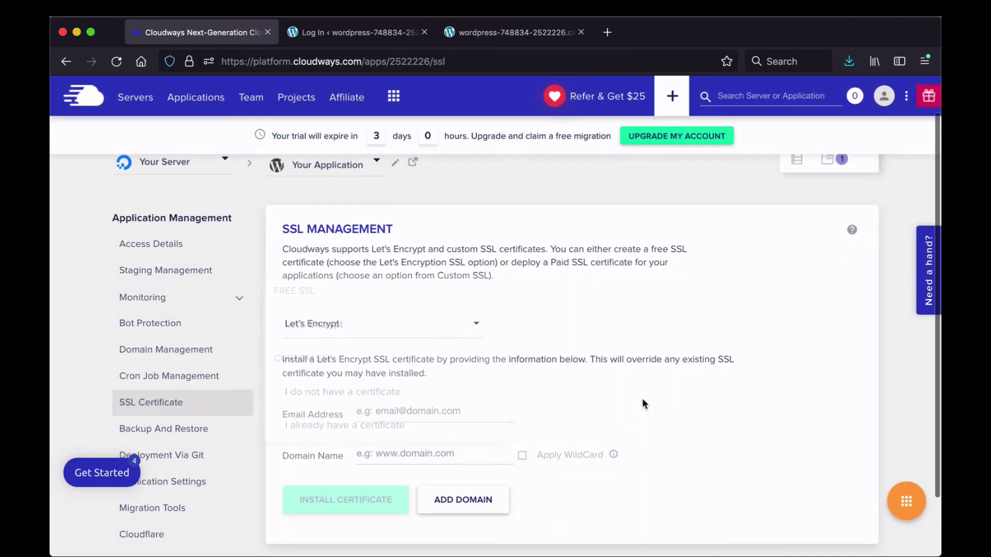
scroll(631, 400, "down", 2)
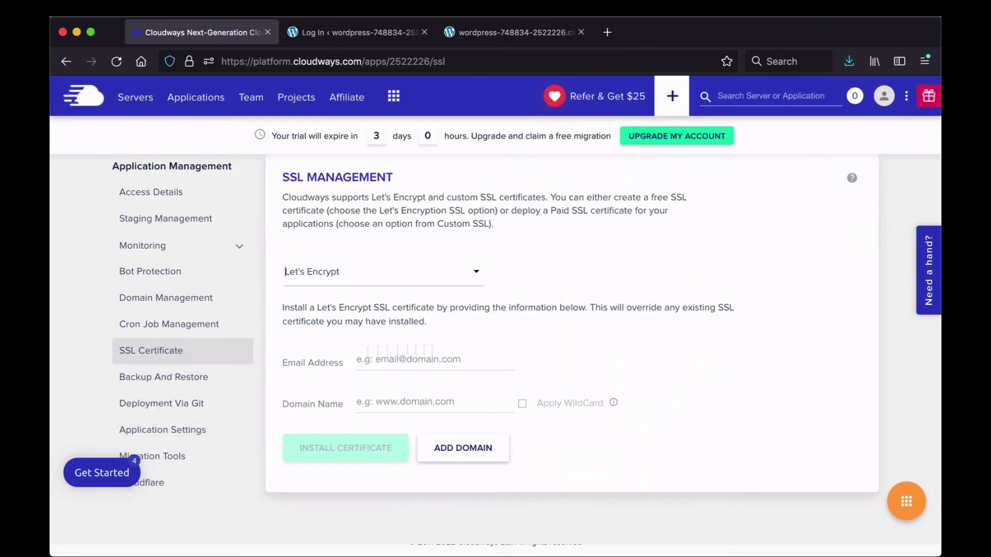
Step: Review the application's Backup and Restore page with its restore and on-demand backup options
left_click(137, 378)
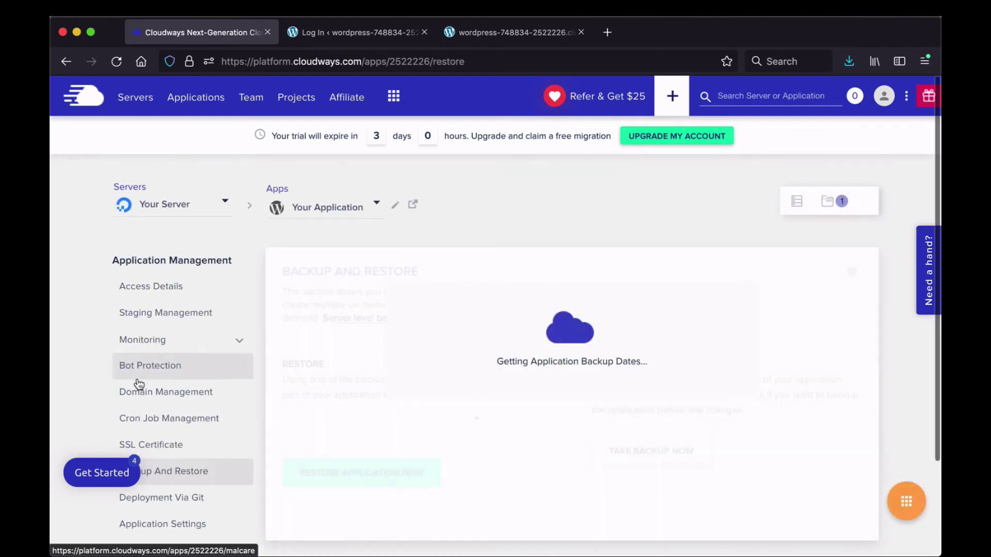
scroll(84, 369, "down", 2)
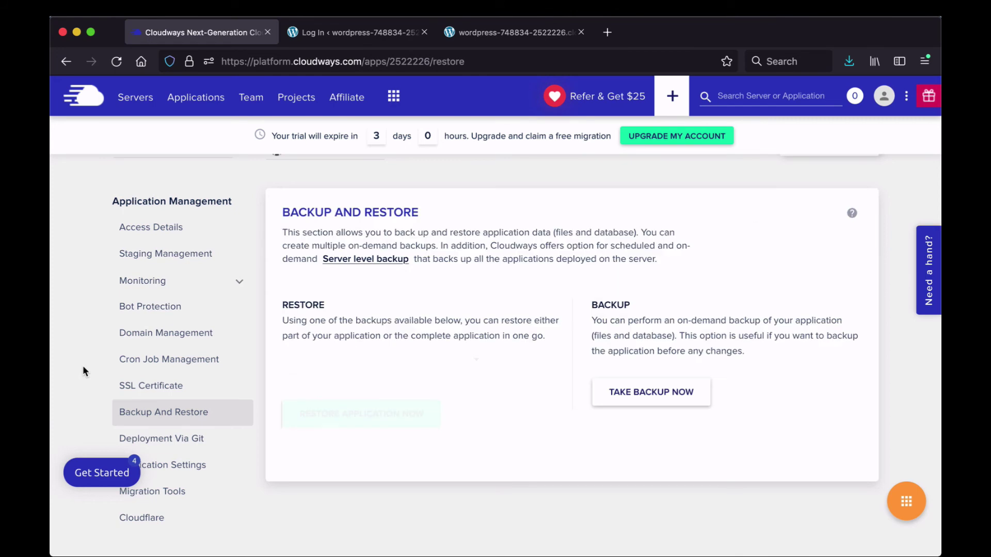
scroll(370, 364, "down", 1)
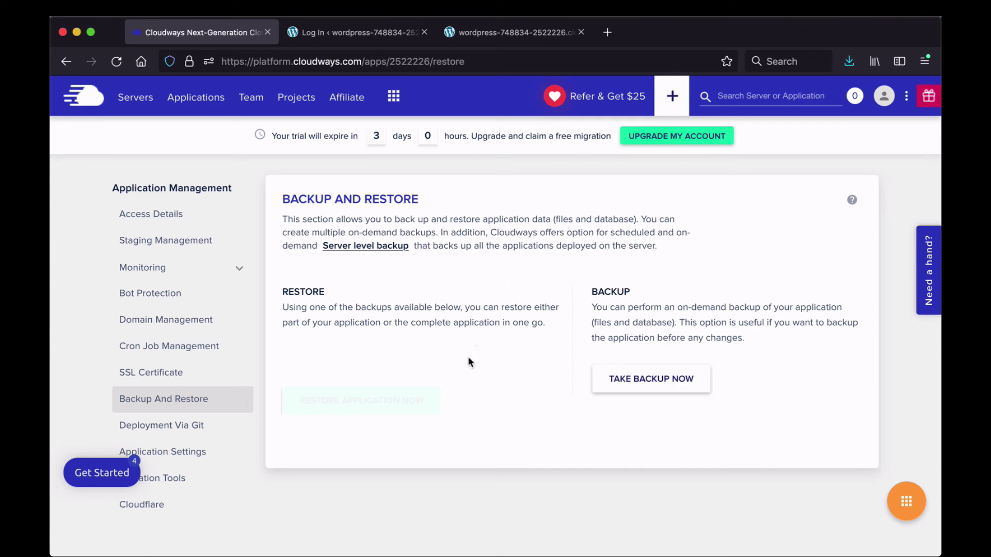
scroll(463, 363, "down", 1)
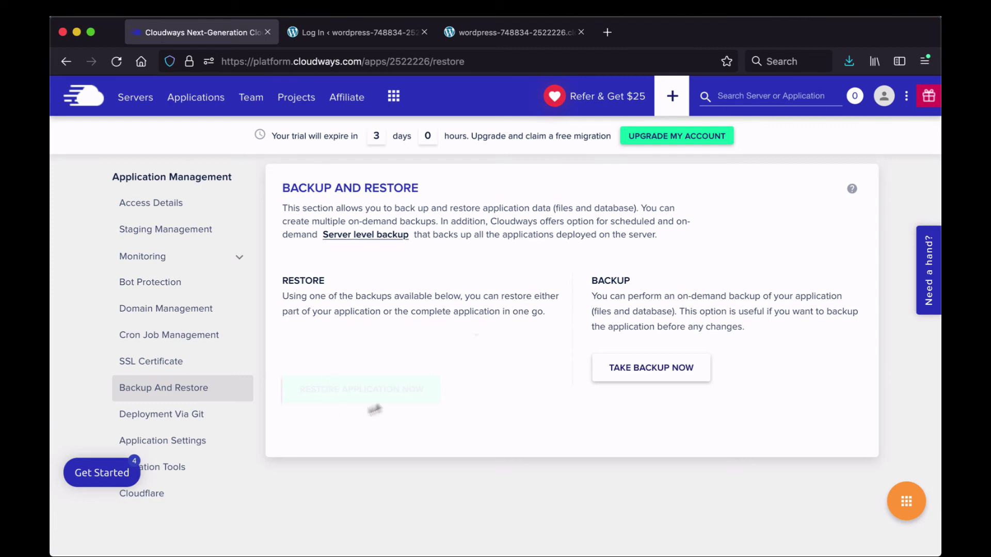
scroll(351, 385, "down", 2)
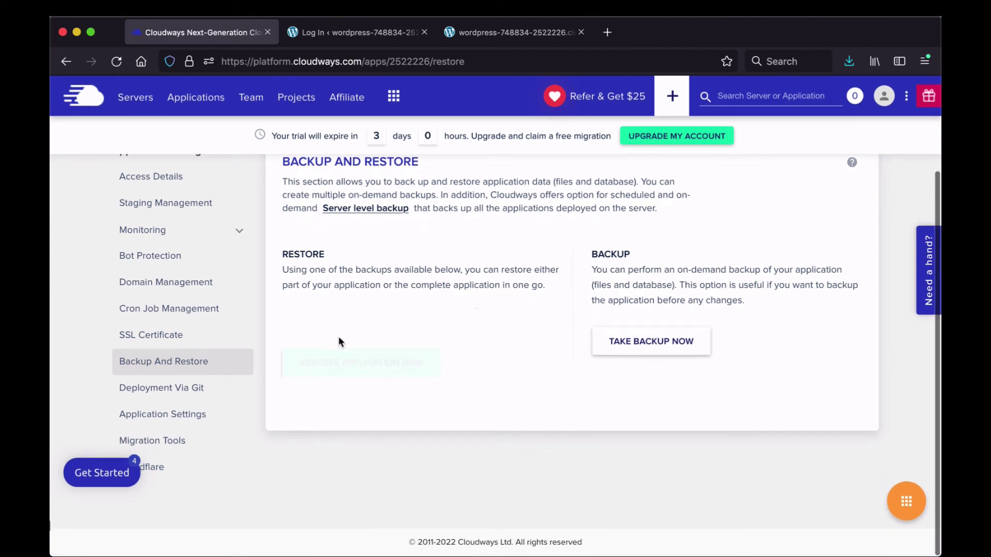
Step: Review the application's Deployment via Git page and its SSH key generation option
left_click(139, 392)
scroll(375, 328, "down", 2)
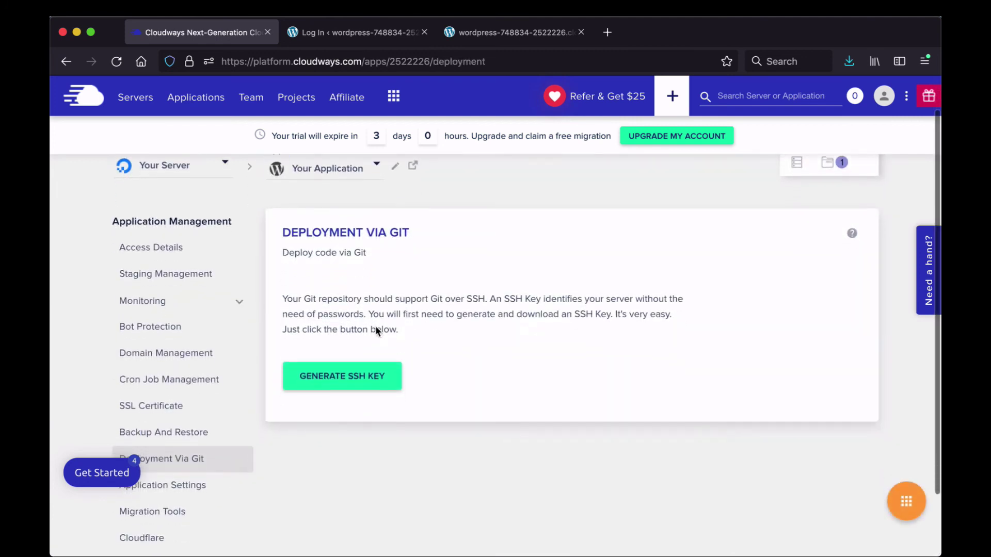
scroll(375, 326, "down", 1)
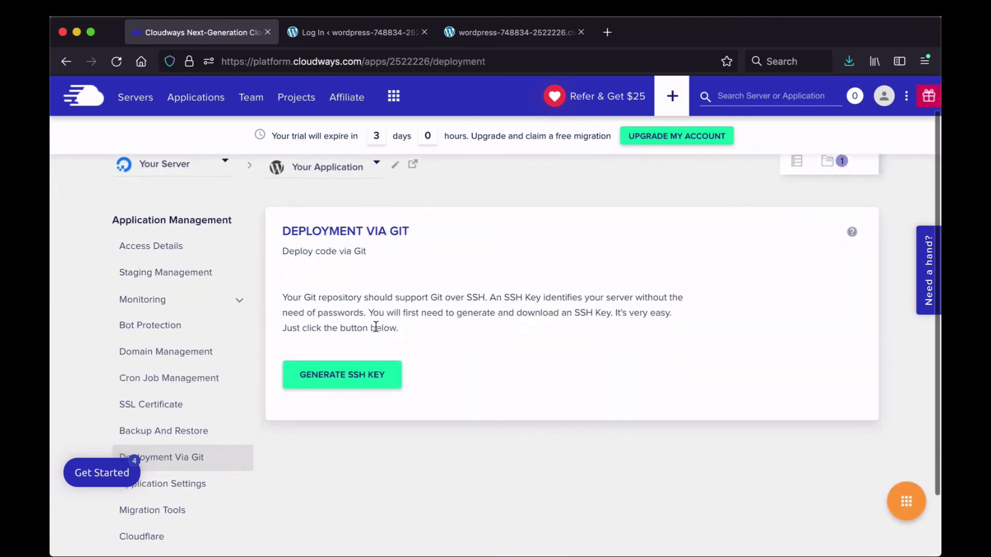
scroll(376, 326, "down", 2)
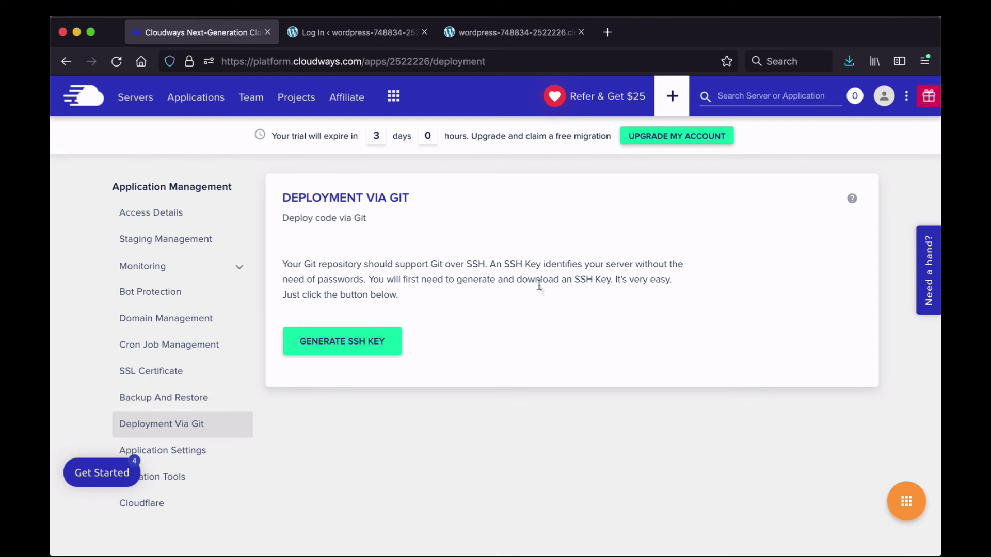
scroll(534, 283, "down", 1)
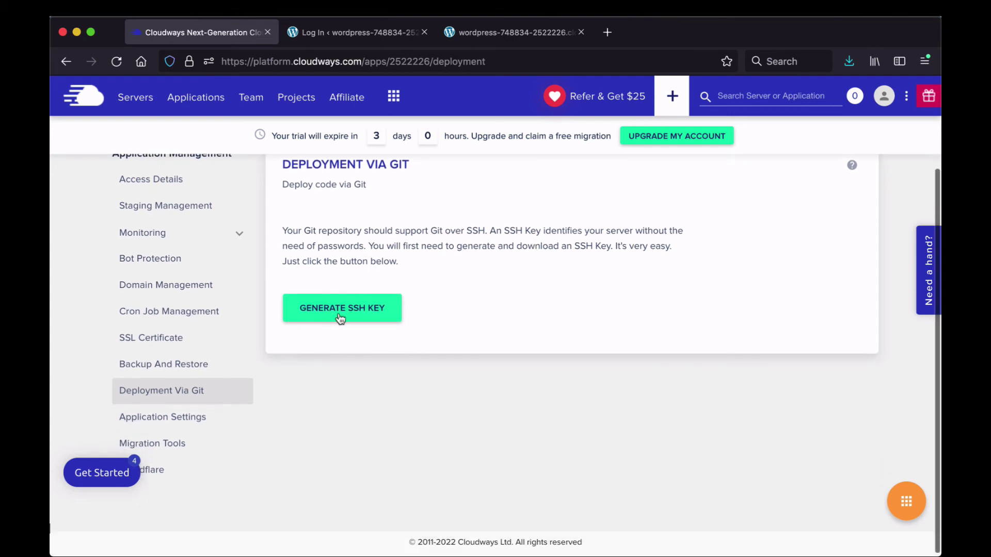
scroll(339, 318, "down", 1)
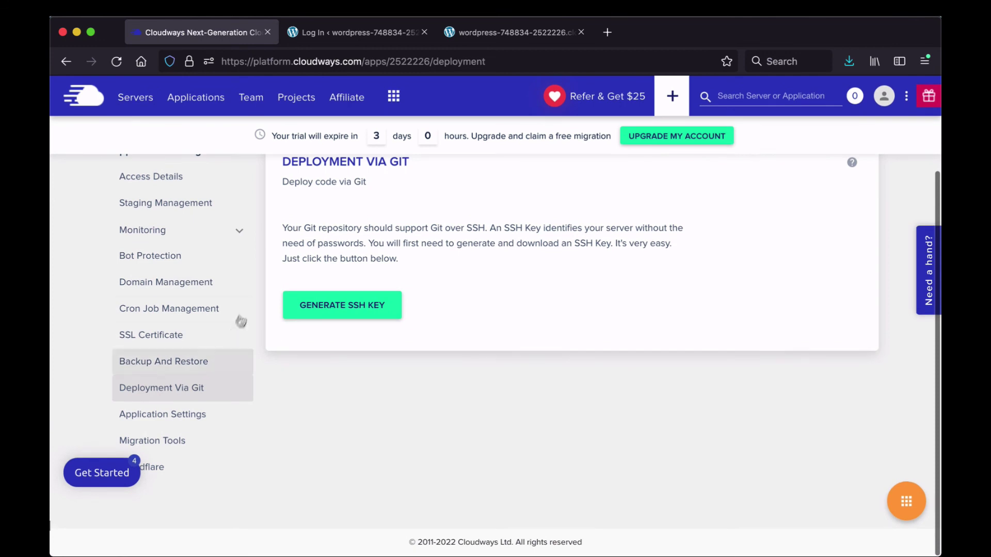
Step: Review the general application settings, from folder, webroot and Varnish through to the HTTPS redirection, Geo IP and XMLRPC access options
left_click(193, 412)
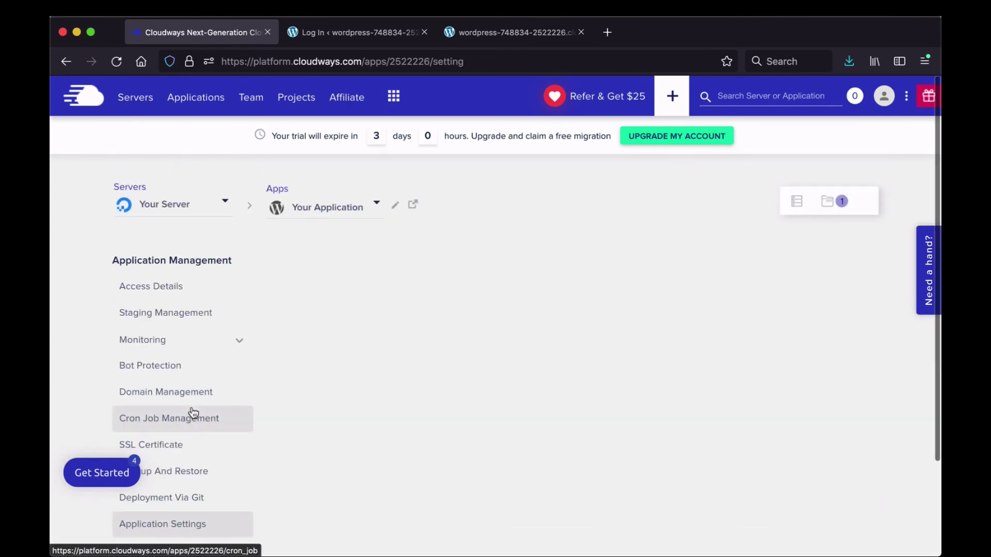
scroll(298, 327, "down", 3)
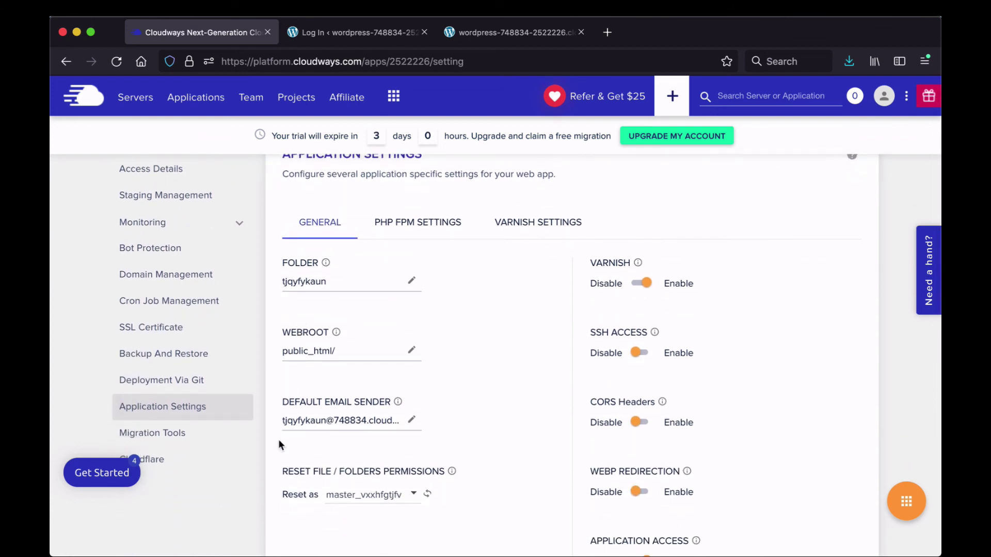
scroll(278, 441, "down", 1)
scroll(279, 442, "down", 1)
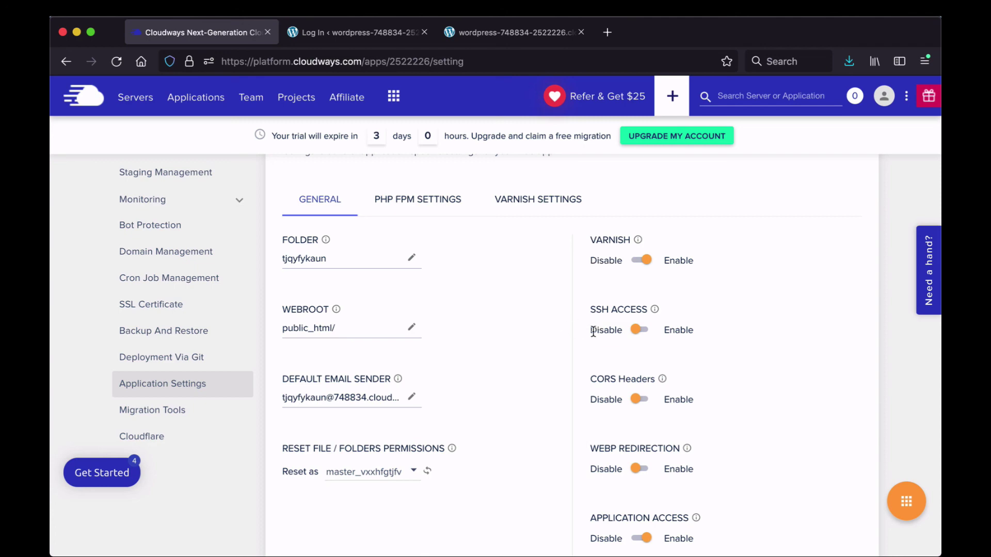
scroll(593, 332, "down", 3)
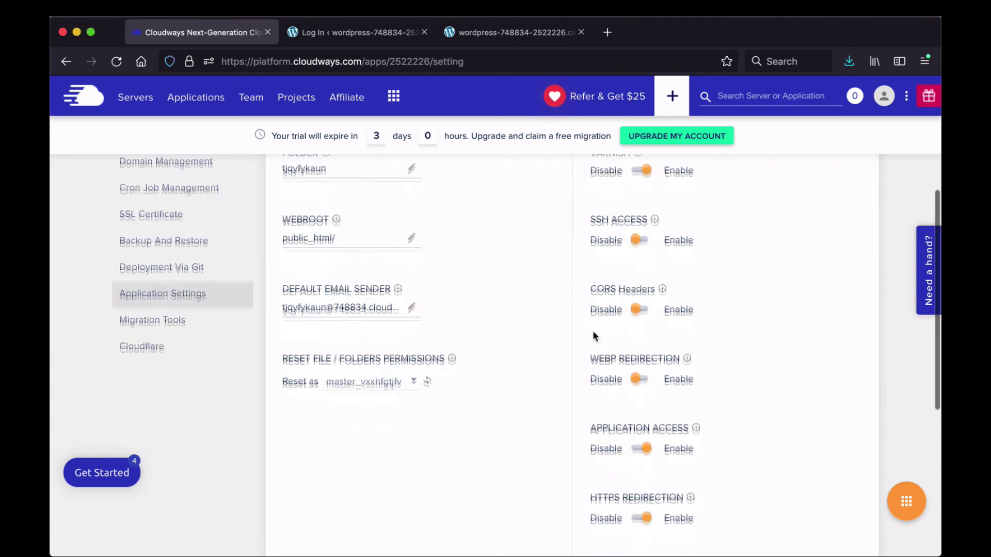
scroll(593, 335, "down", 3)
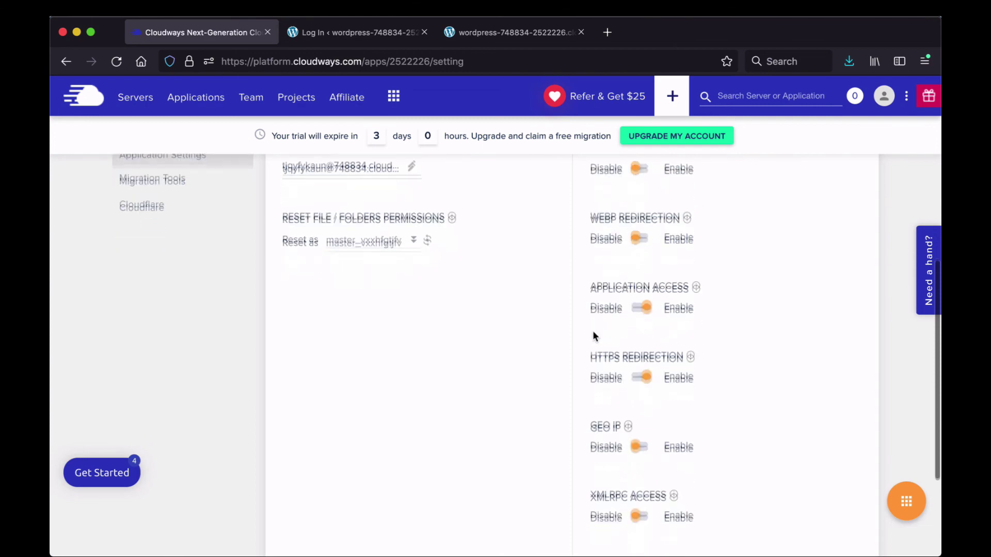
scroll(593, 335, "up", 5)
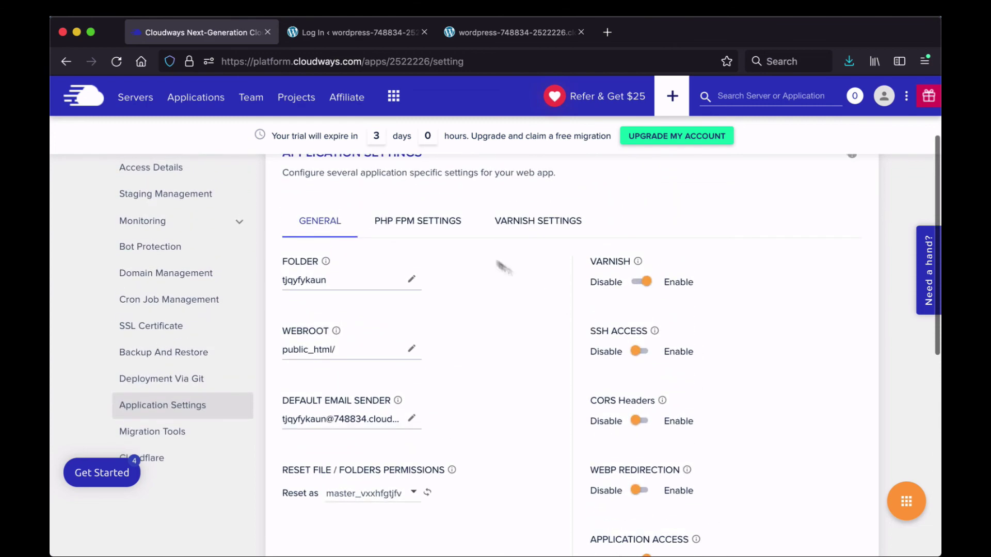
Step: View the application's PHP FPM settings, look through the directives in the editor and slightly enlarge the editor box
left_click(414, 223)
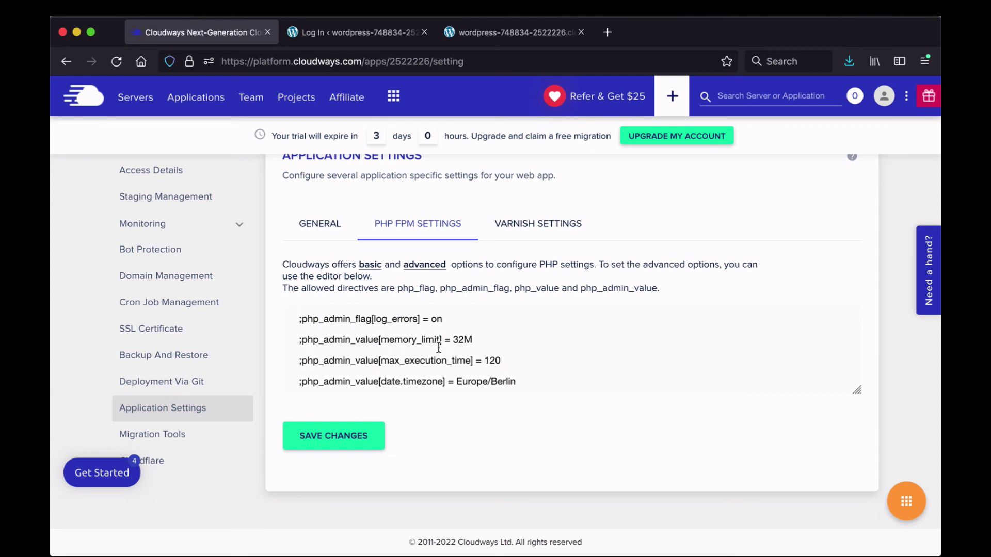
left_click(462, 338)
scroll(451, 349, "down", 3)
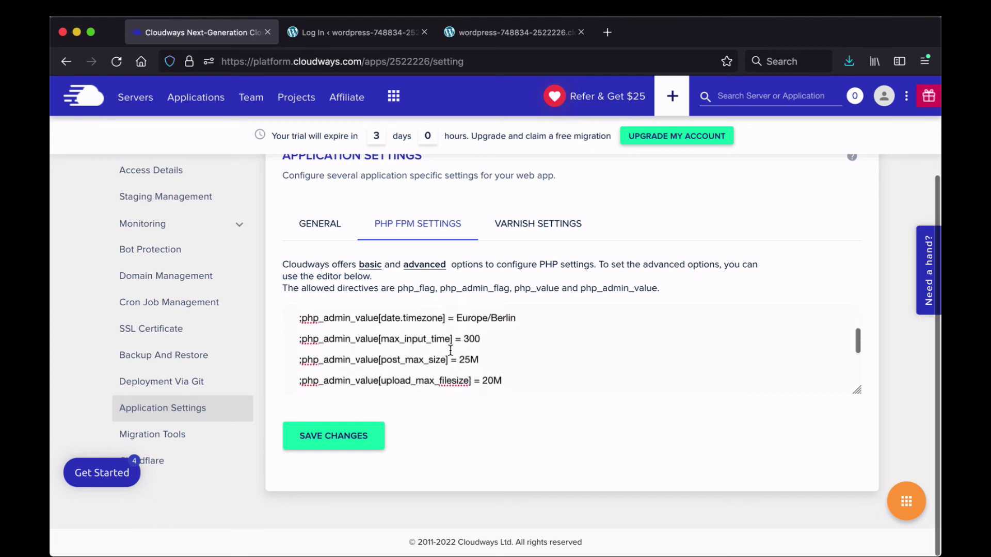
scroll(451, 350, "down", 3)
scroll(450, 350, "up", 5)
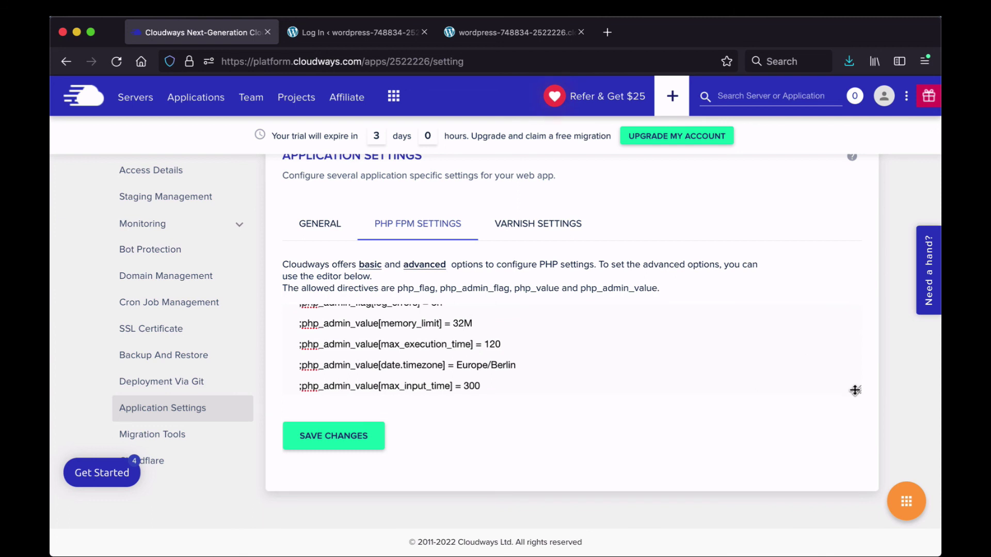
left_click_drag(855, 390, 856, 402)
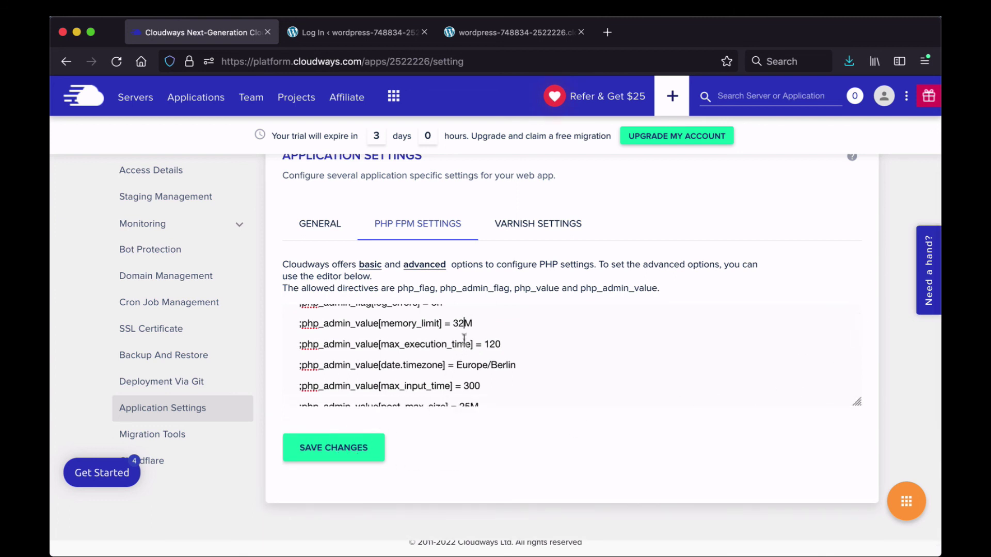
Step: View the application's Varnish exclusion settings and the Migration Tools page with its WordPress Migration download
left_click(521, 230)
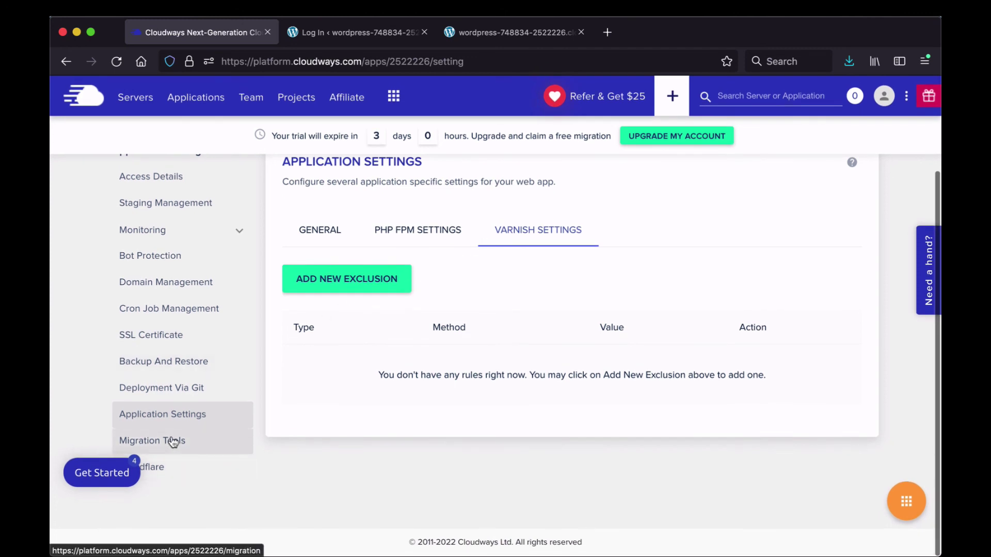
left_click(173, 440)
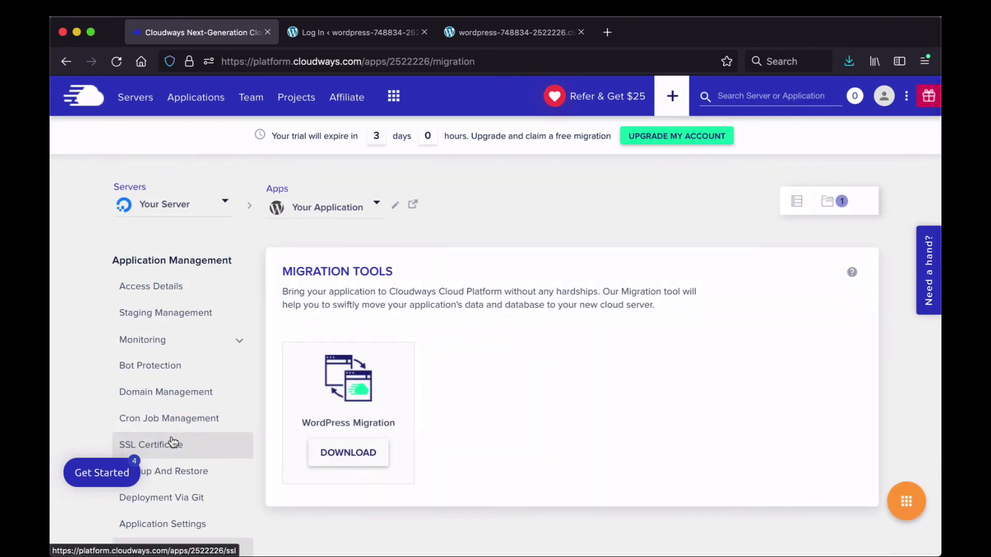
scroll(303, 290, "down", 1)
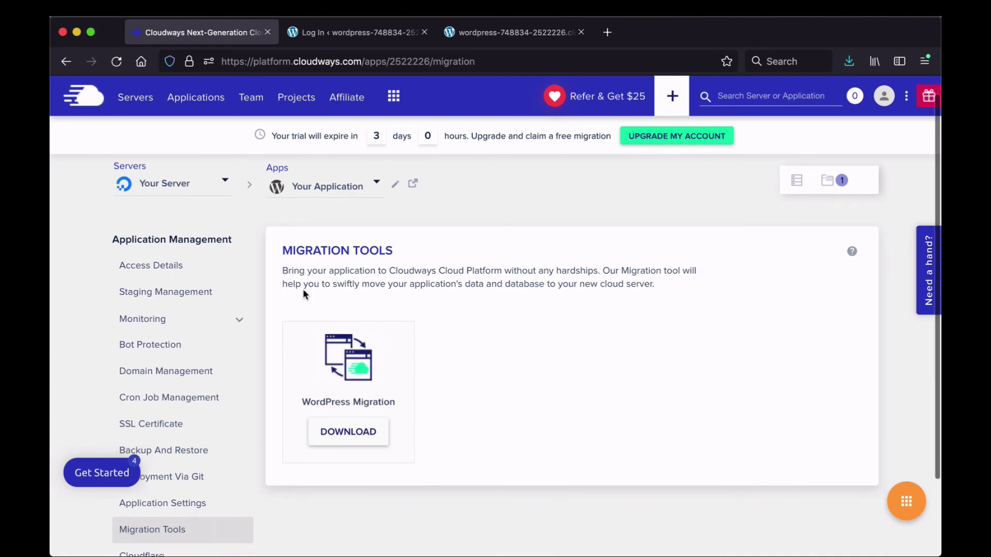
scroll(303, 289, "down", 1)
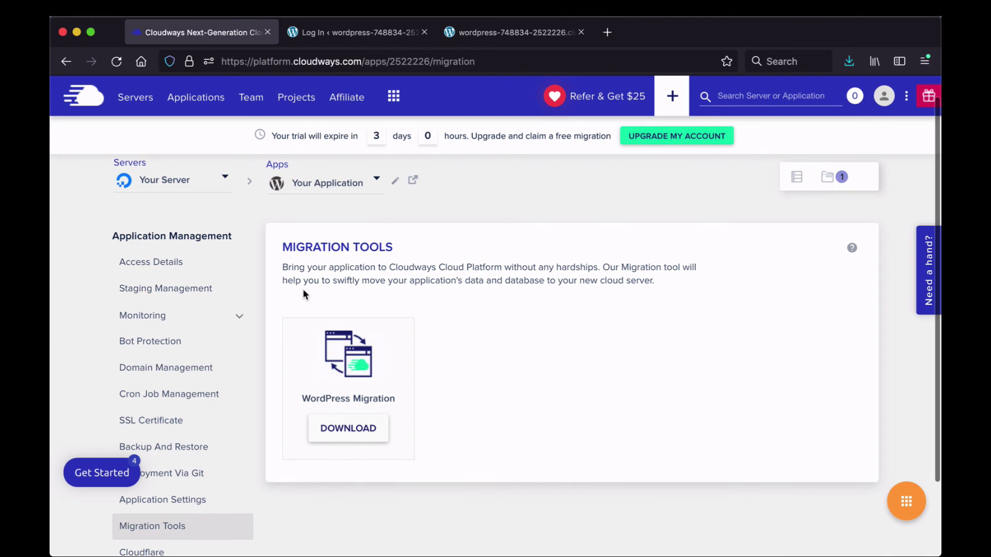
scroll(303, 294, "down", 1)
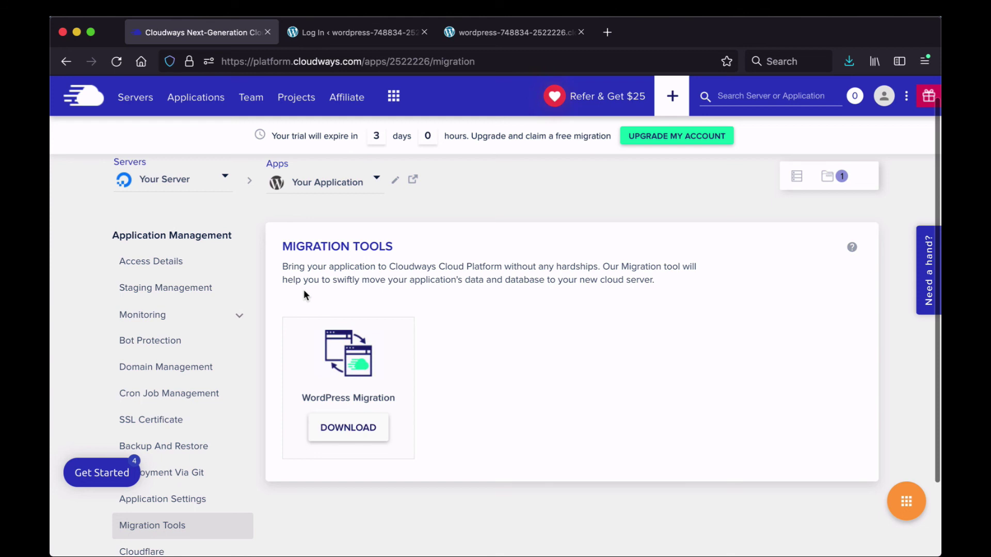
scroll(305, 295, "down", 3)
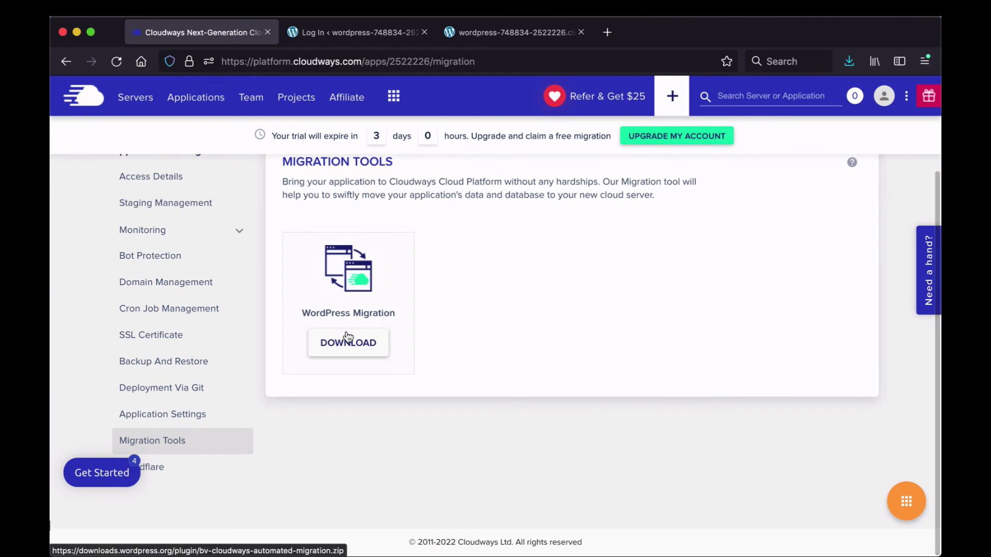
Step: View the application's Cloudflare Enterprise page with its features, and return to the list of servers
left_click(182, 473)
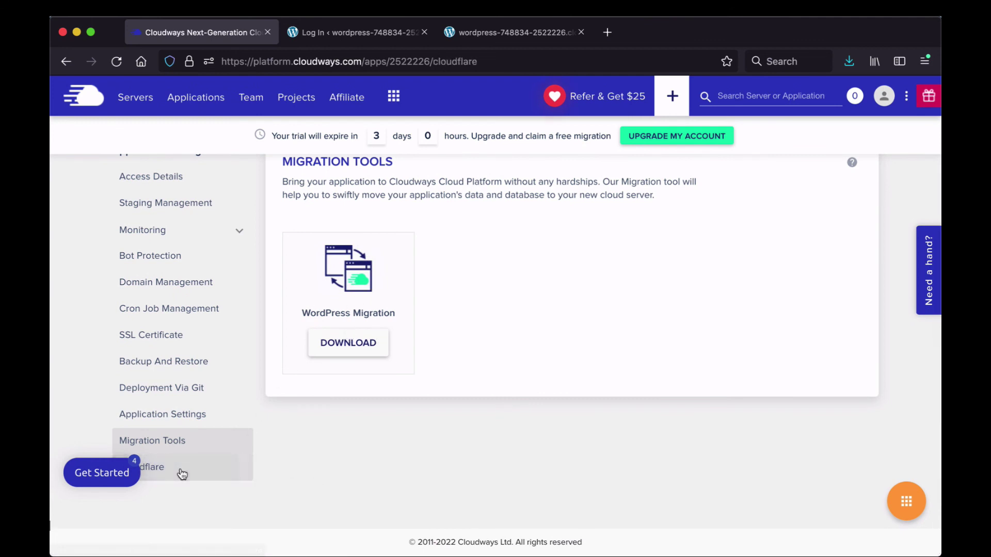
scroll(332, 319, "down", 2)
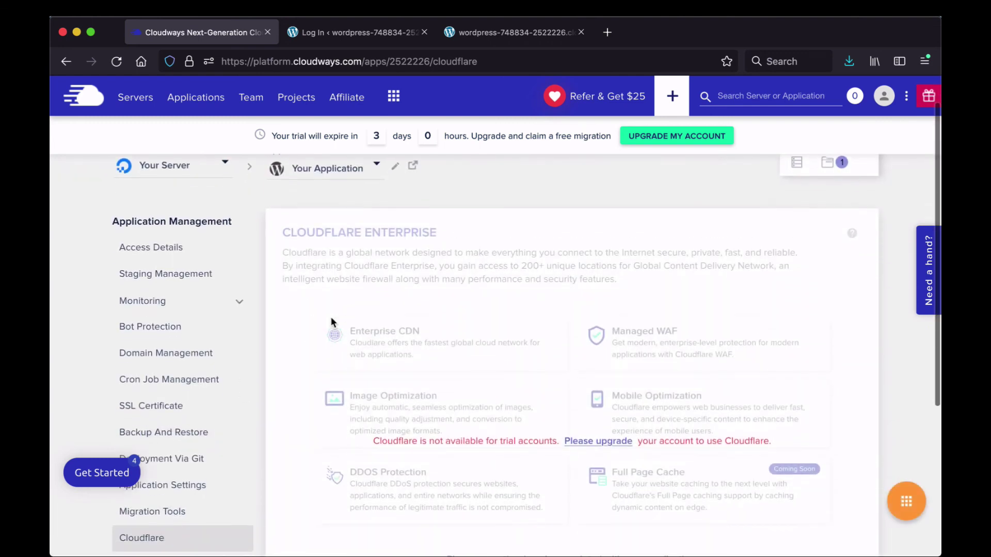
scroll(330, 318, "up", 2)
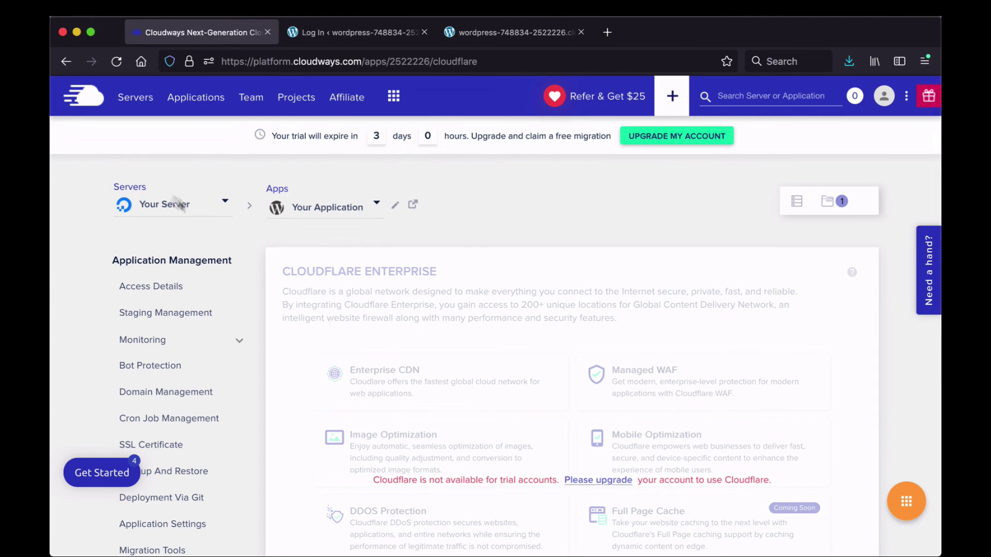
left_click(133, 110)
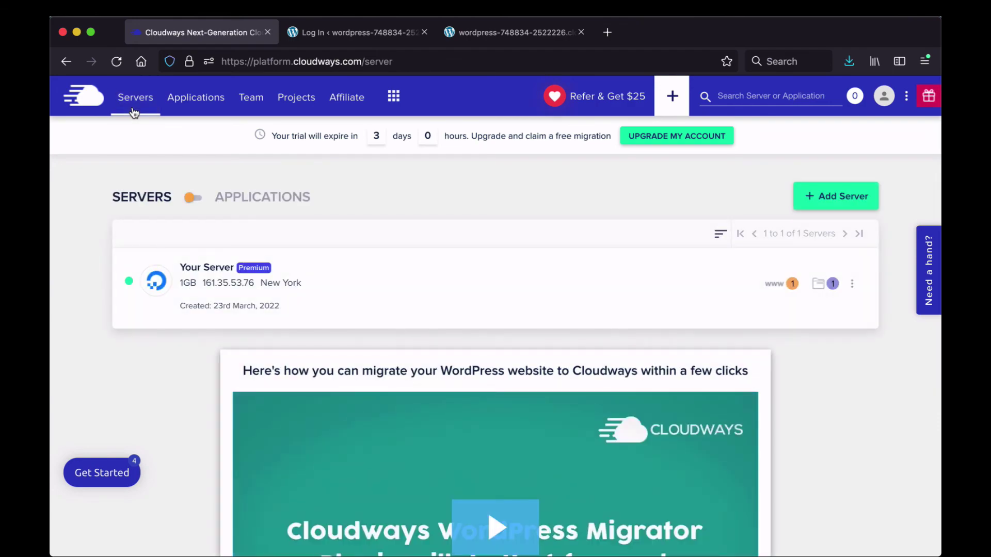